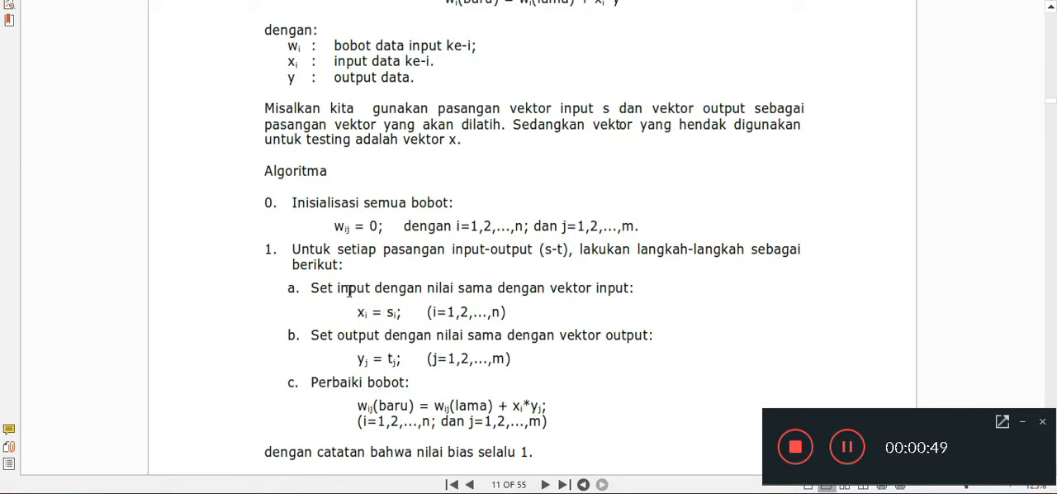
# Switch from the PDF's Hebb algorithm page to the Excel workbook and open the TRAINING & TESTING sheet.
pyautogui.scroll(-1, 306, 294)
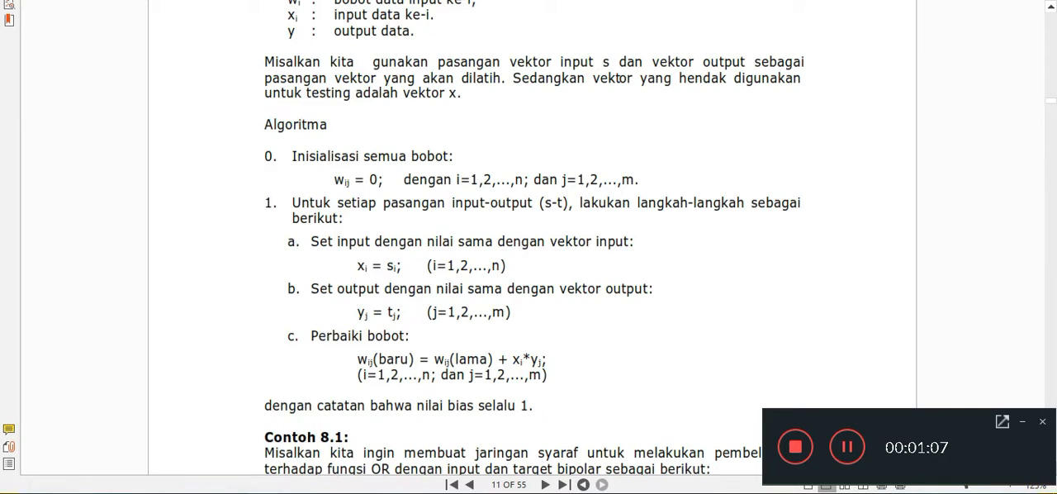
pyautogui.click(278, 425)
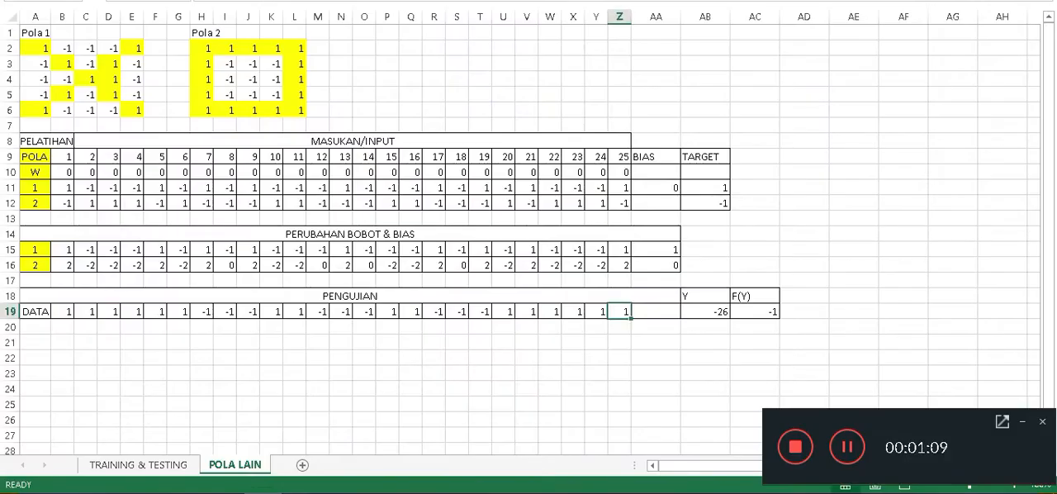
pyautogui.click(165, 465)
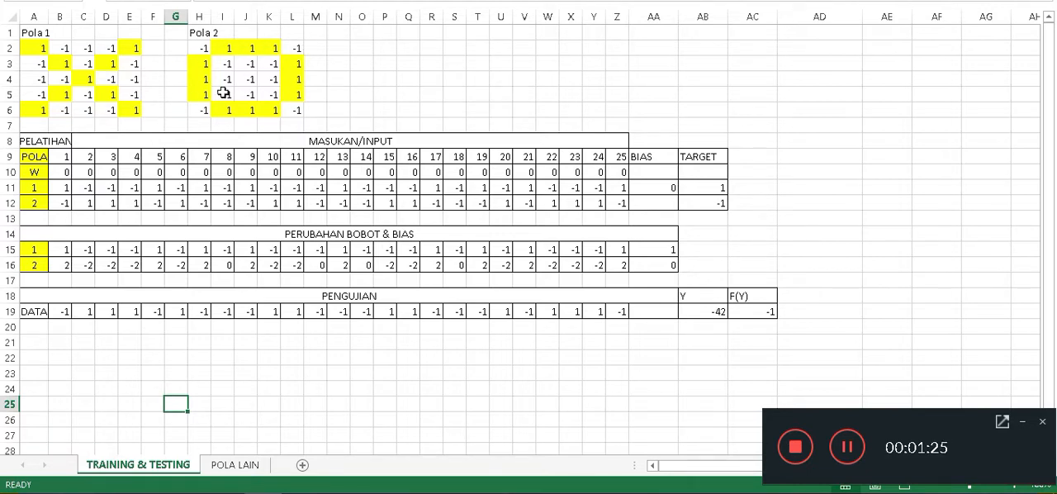
# Go through the first row of the Pola 1 grid cell by cell, from A2 to E2.
pyautogui.click(35, 48)
pyautogui.click(63, 48)
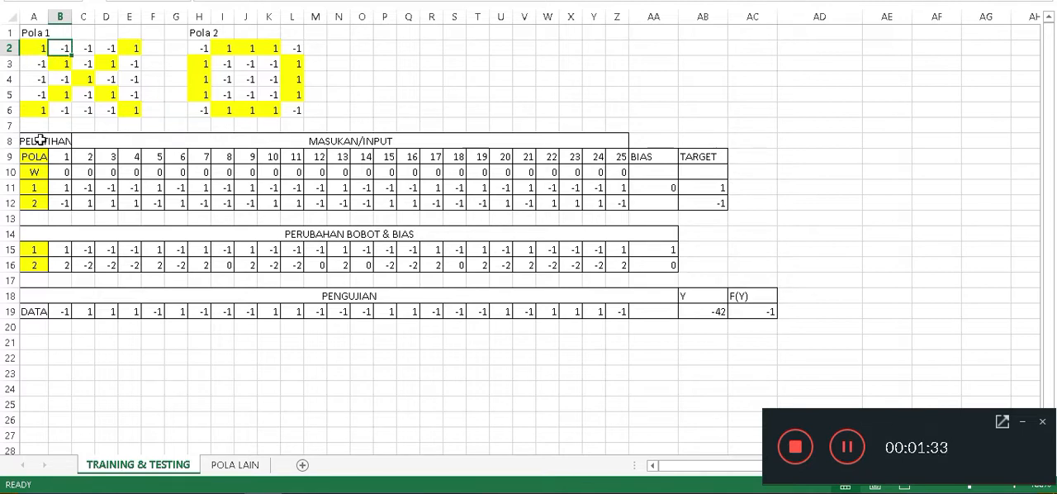
pyautogui.click(33, 49)
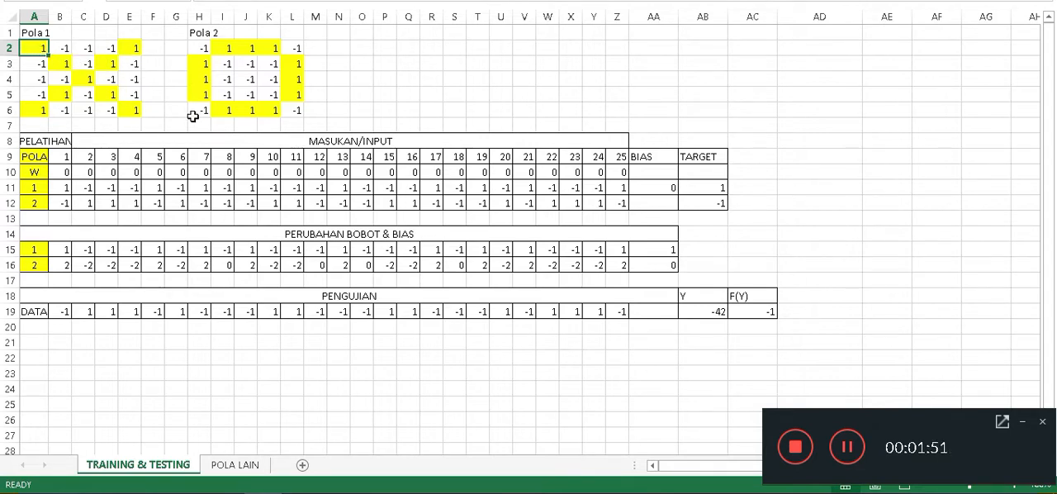
pyautogui.press('Right')
pyautogui.press('Right')
pyautogui.press('Right')
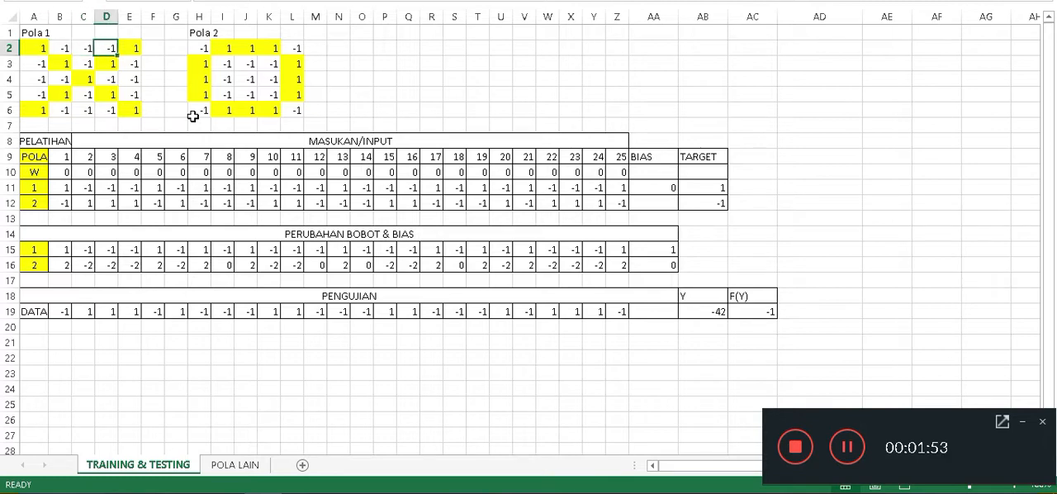
pyautogui.press('Right')
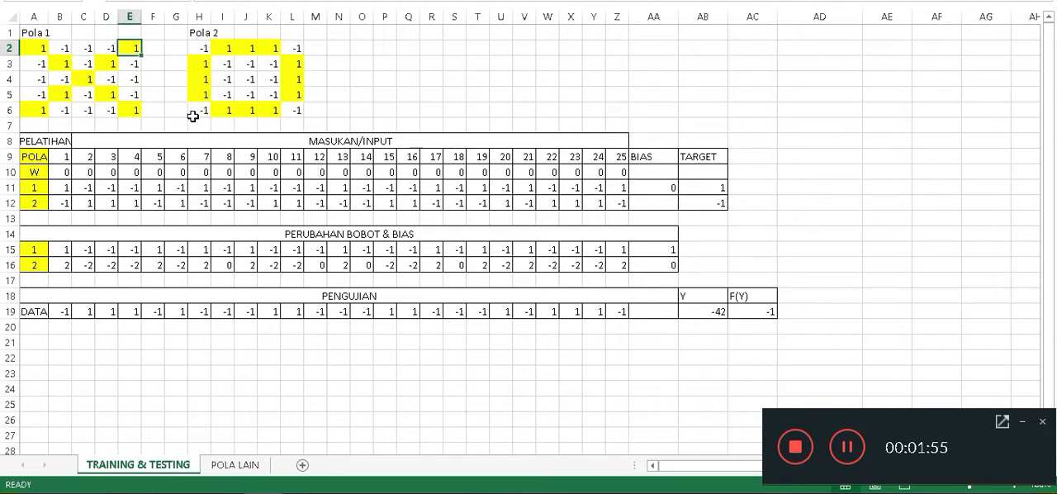
# Go through the second row of the Pola 1 grid cell by cell, from A3 to E3.
pyautogui.press('Down')
pyautogui.press('Left')
pyautogui.press('Left')
pyautogui.press('Left')
pyautogui.press('Left')
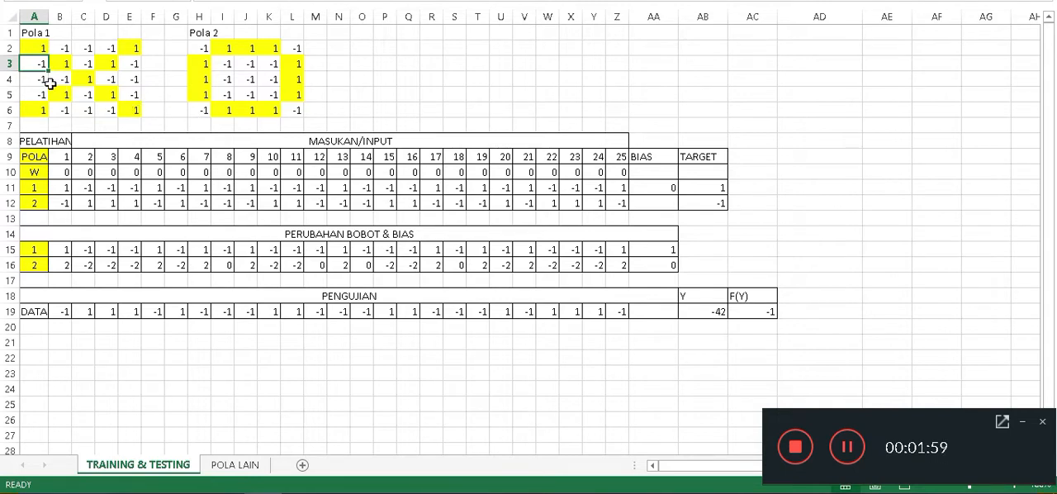
pyautogui.click(59, 66)
pyautogui.click(81, 63)
pyautogui.click(97, 65)
pyautogui.click(130, 65)
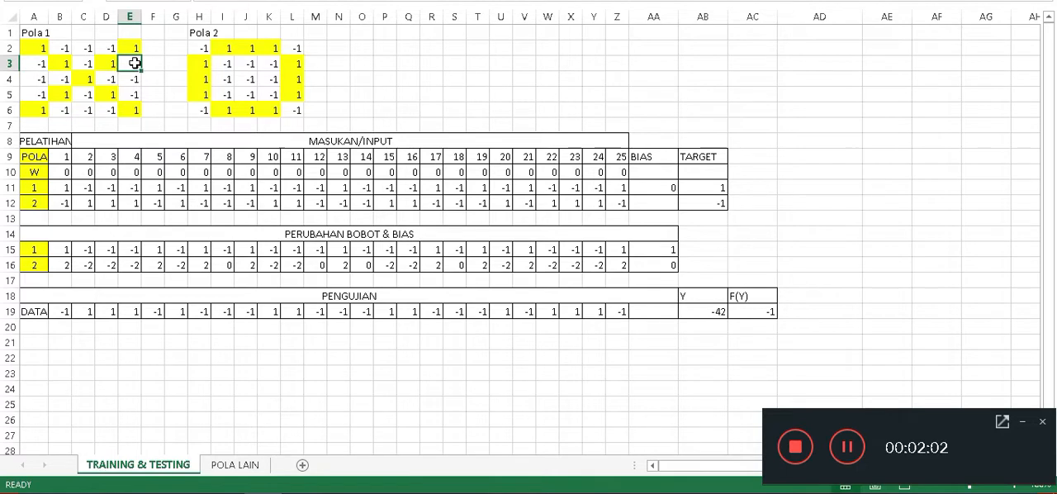
# Go through the third and fourth rows of the Pola 1 grid, A4:E4 and A5:E5, cell by cell.
pyautogui.click(30, 79)
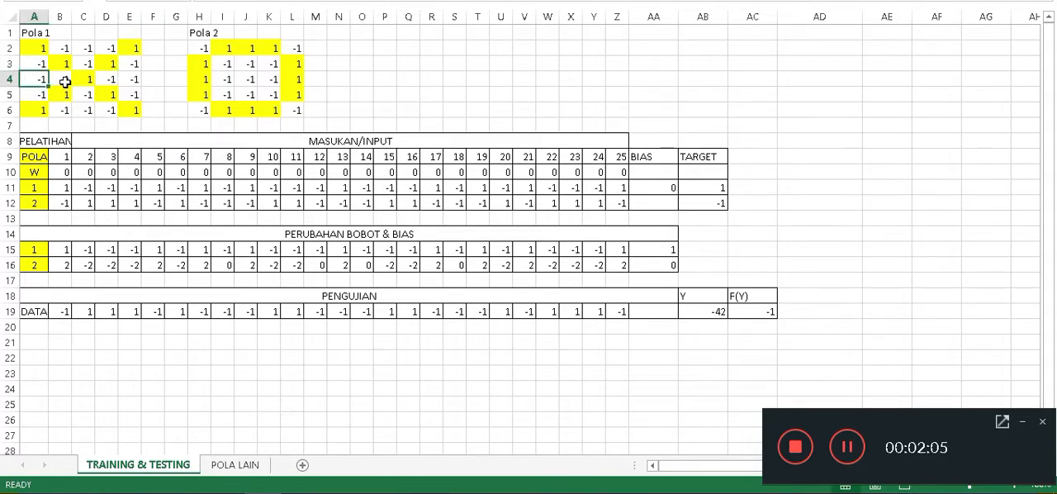
pyautogui.click(65, 81)
pyautogui.click(85, 79)
pyautogui.click(110, 80)
pyautogui.click(133, 75)
pyautogui.click(37, 93)
pyautogui.click(63, 95)
pyautogui.click(86, 97)
pyautogui.click(104, 94)
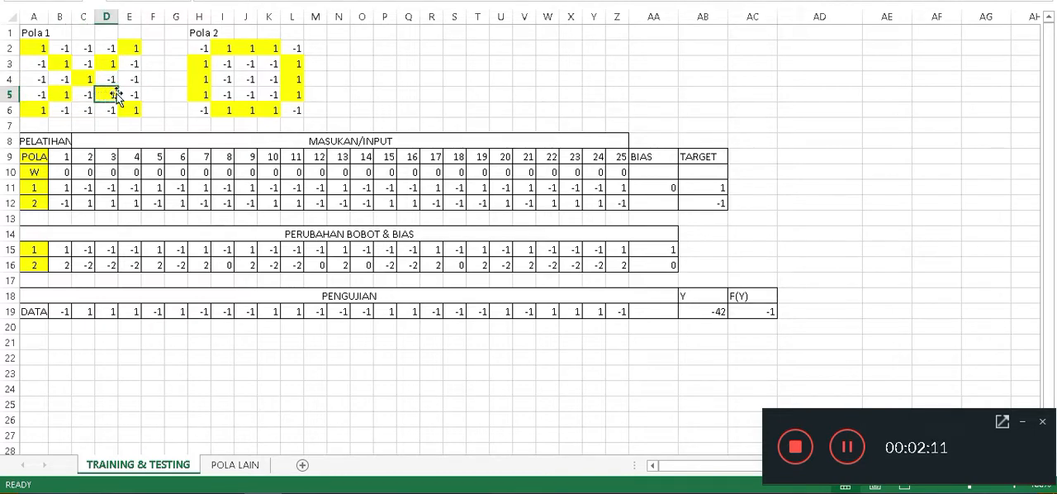
pyautogui.click(128, 91)
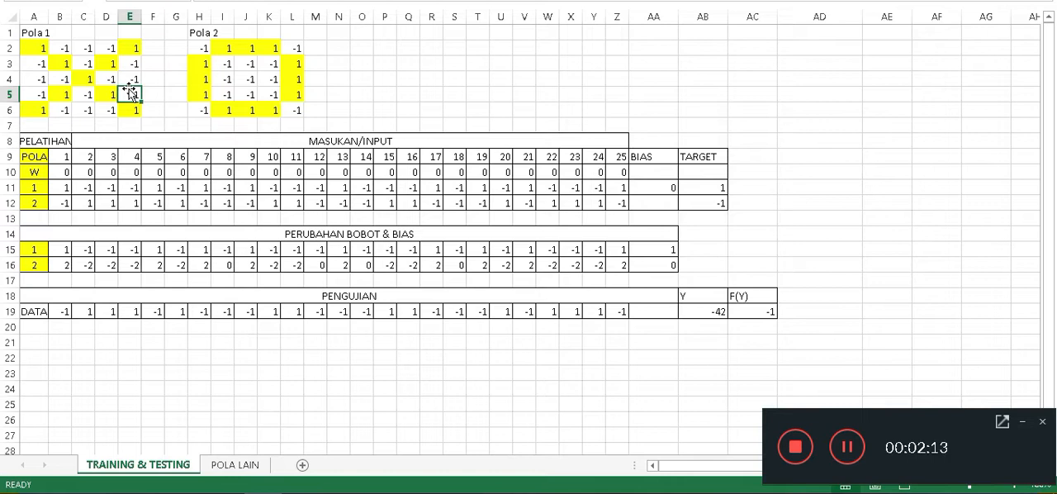
# Go through the last row of the Pola 1 grid, A6:E6, and revisit the grid's first and last cells.
pyautogui.click(34, 109)
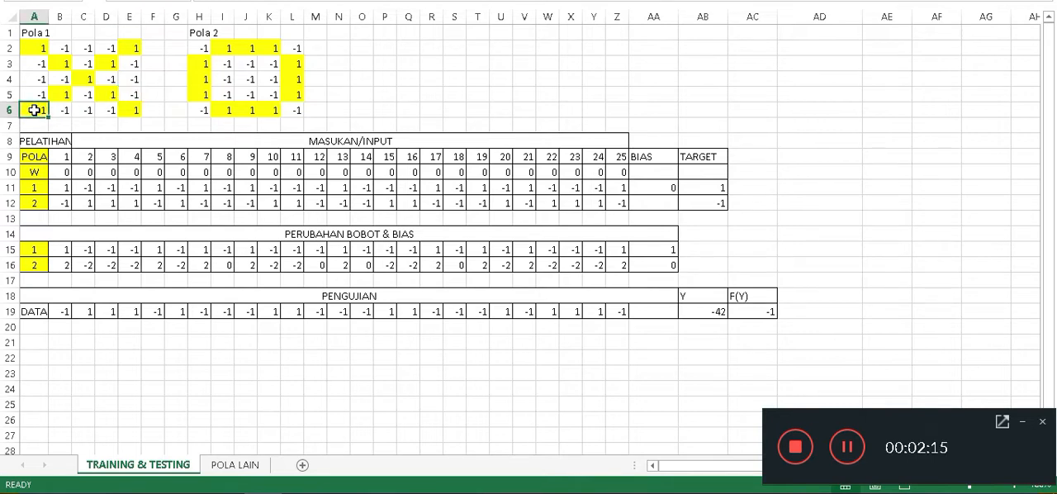
pyautogui.click(74, 110)
pyautogui.click(97, 110)
pyautogui.click(110, 105)
pyautogui.click(128, 105)
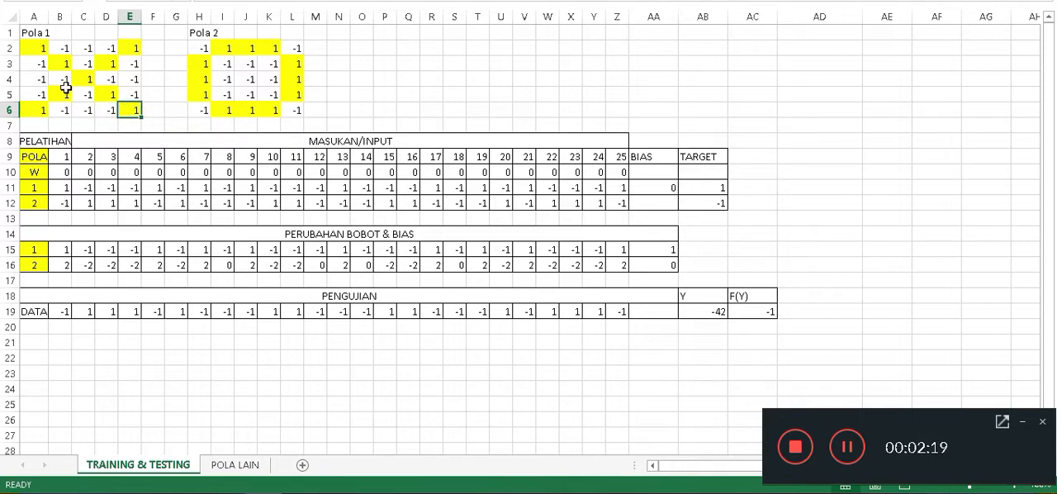
pyautogui.click(28, 48)
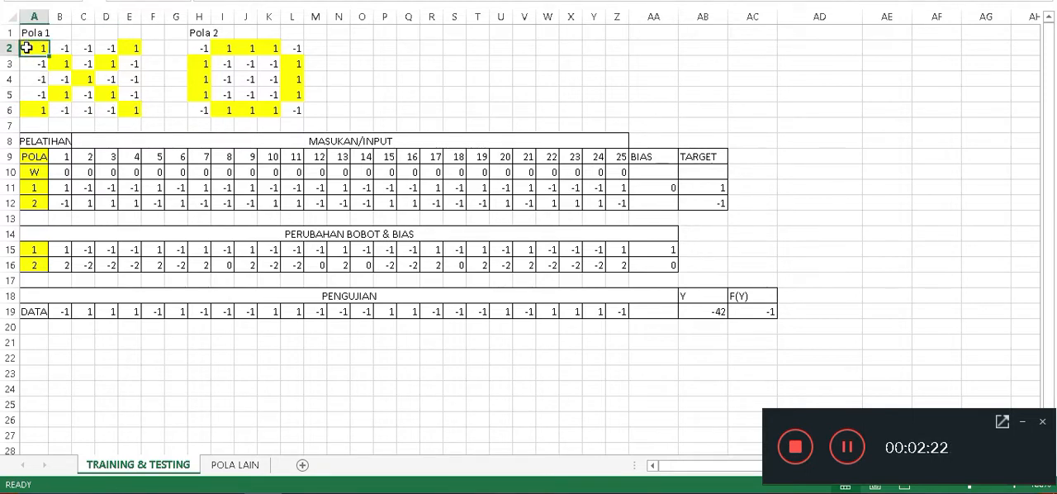
pyautogui.click(130, 113)
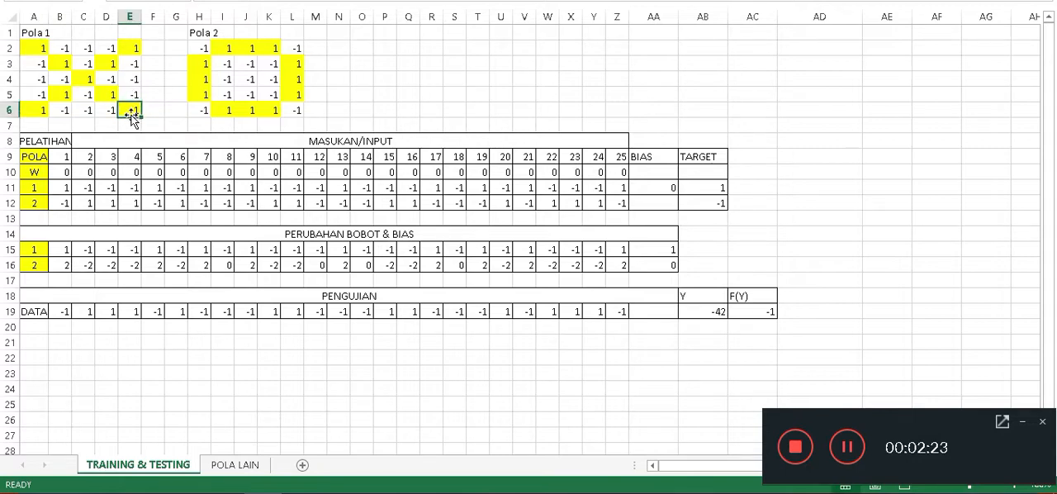
# Highlight pattern 1's training inputs in B11:Z11 and compare them with the Pola 1 grid starting at A2.
pyautogui.click(37, 189)
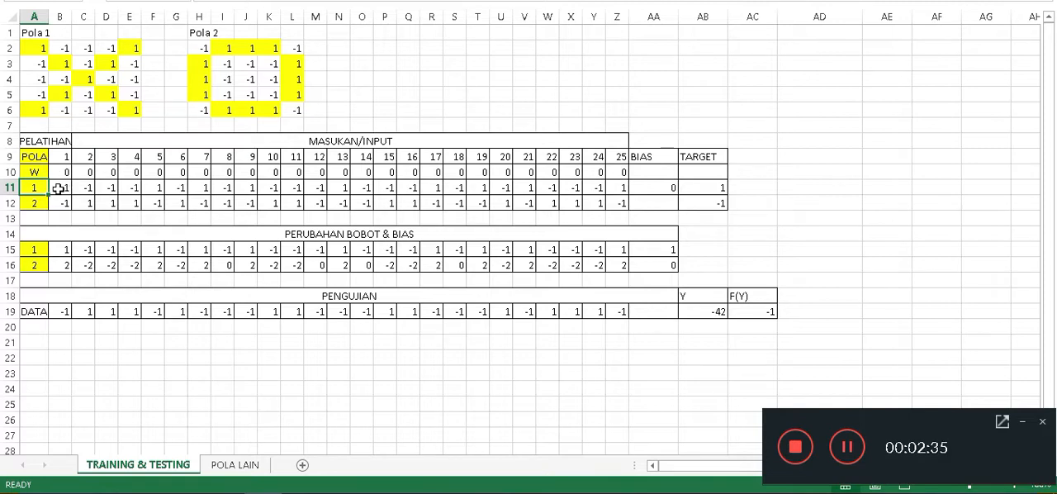
pyautogui.click(61, 188)
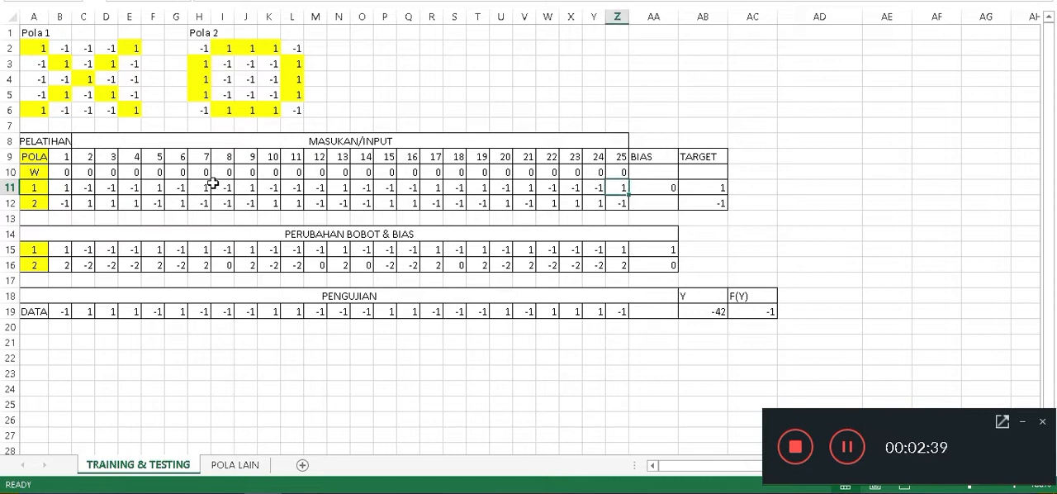
pyautogui.moveTo(53, 185); pyautogui.dragTo(623, 194)
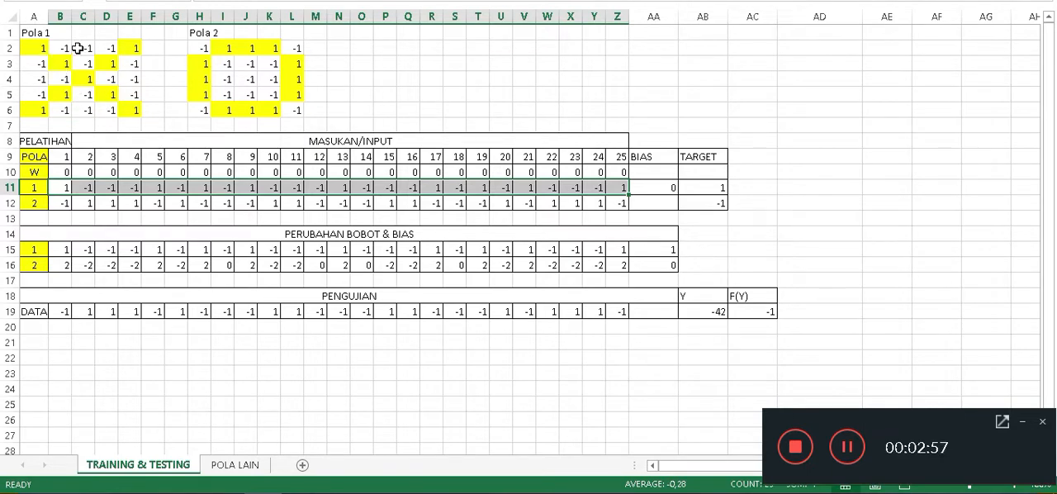
pyautogui.click(39, 50)
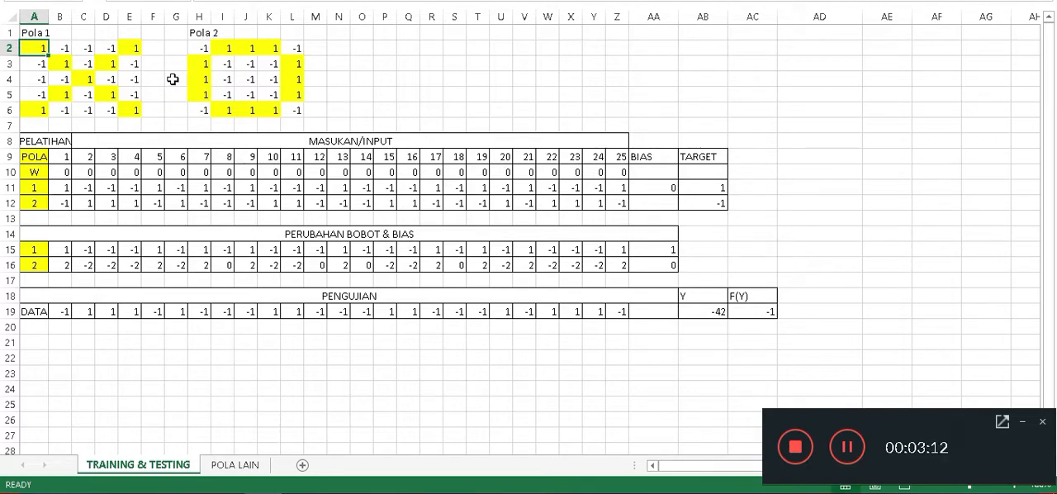
# Go through the first two rows of the Pola 2 grid, H2:L2 and H3:L3.
pyautogui.click(201, 48)
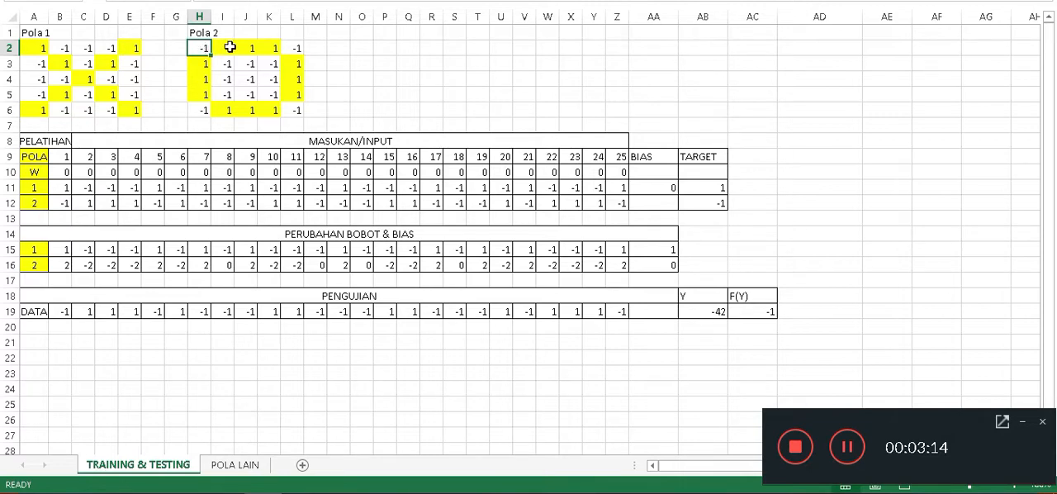
pyautogui.click(285, 47)
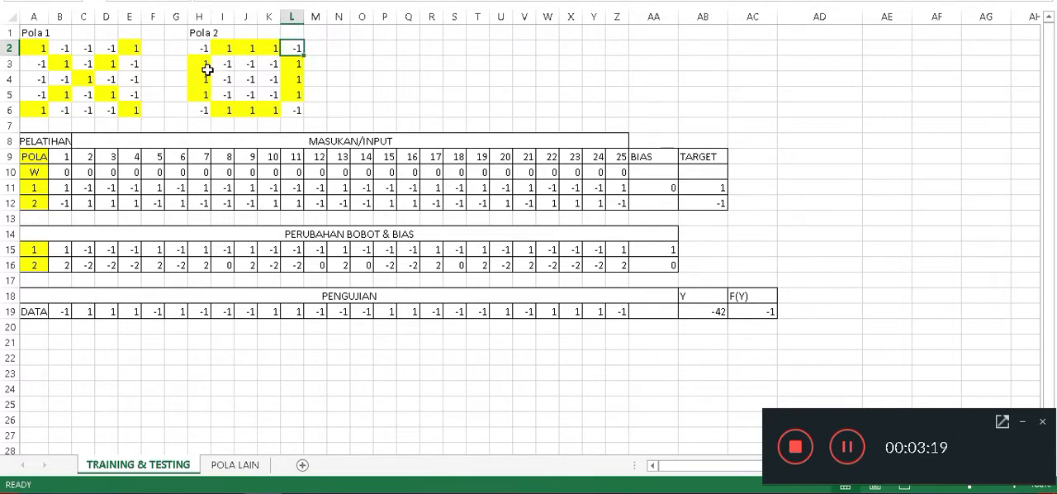
pyautogui.click(206, 65)
pyautogui.click(223, 64)
pyautogui.click(245, 64)
pyautogui.click(268, 63)
pyautogui.click(286, 63)
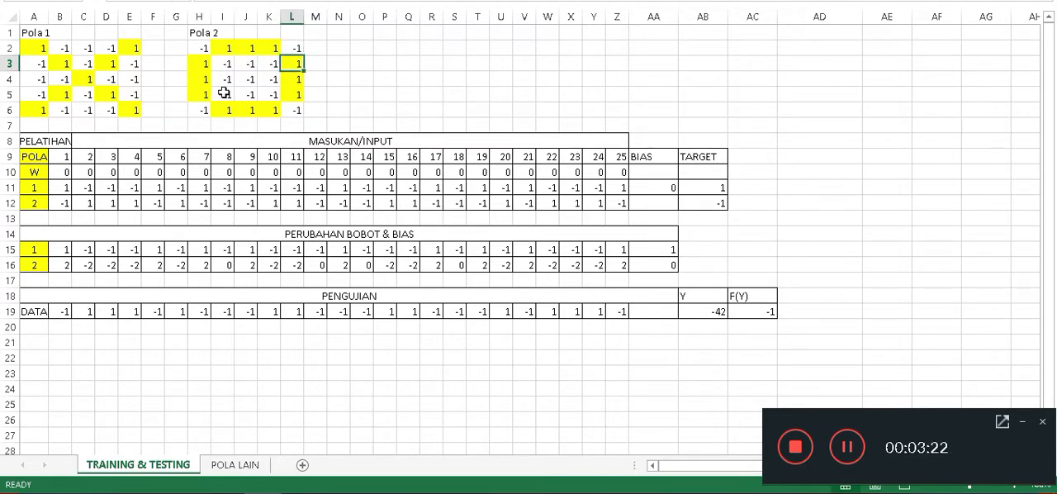
# Go through the remaining rows of the Pola 2 grid, from row 4 to its last cell L6.
pyautogui.click(224, 78)
pyautogui.click(246, 76)
pyautogui.click(271, 77)
pyautogui.click(296, 76)
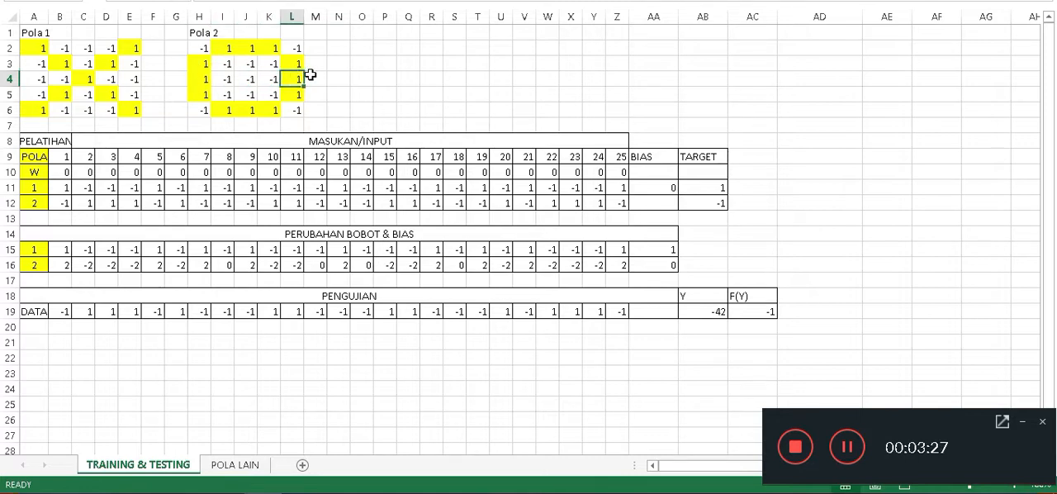
pyautogui.click(197, 96)
pyautogui.click(225, 94)
pyautogui.click(248, 91)
pyautogui.click(268, 93)
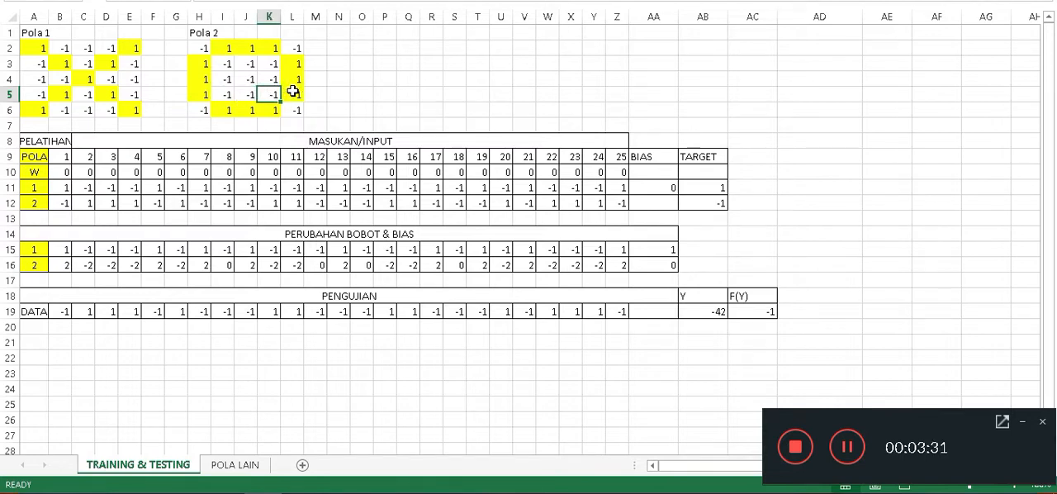
pyautogui.click(290, 93)
pyautogui.click(194, 111)
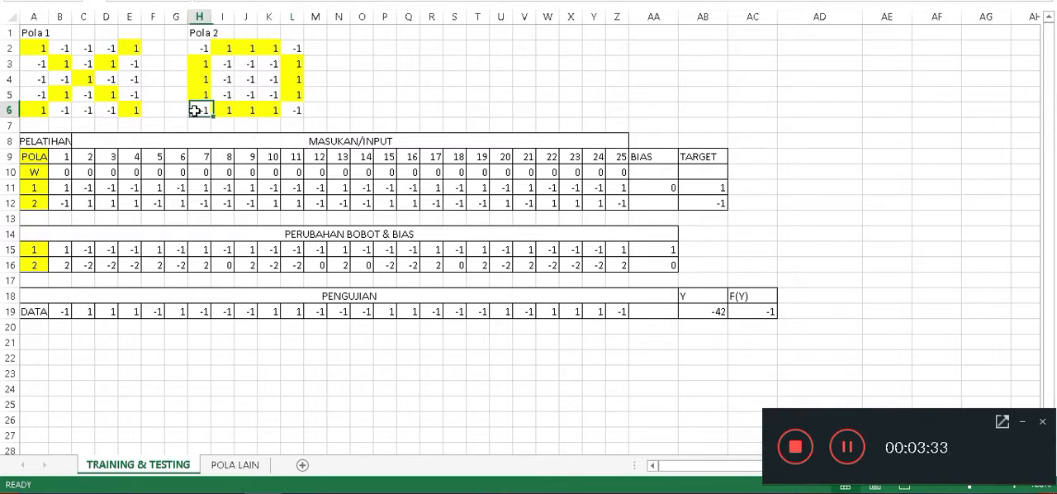
pyautogui.click(290, 110)
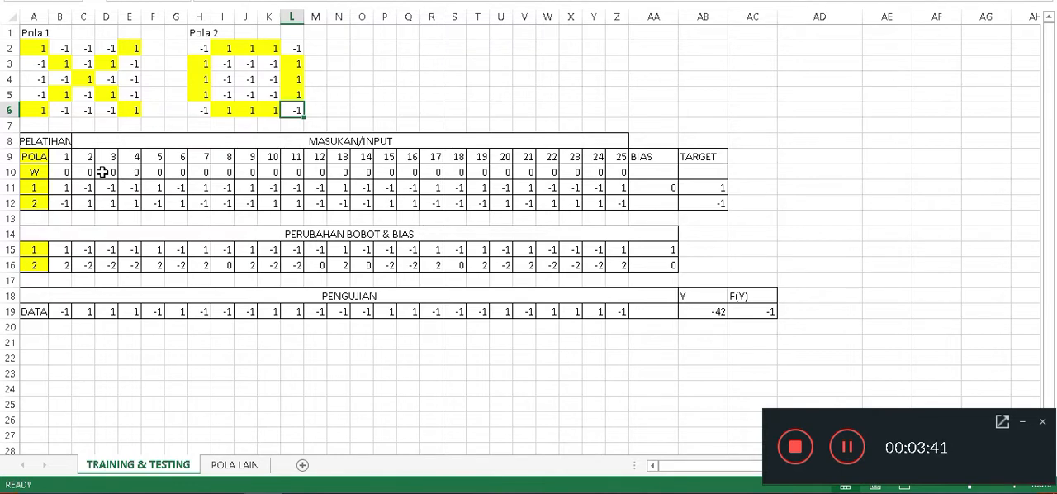
# Highlight pattern 2's training inputs in B12:Z12.
pyautogui.click(56, 203)
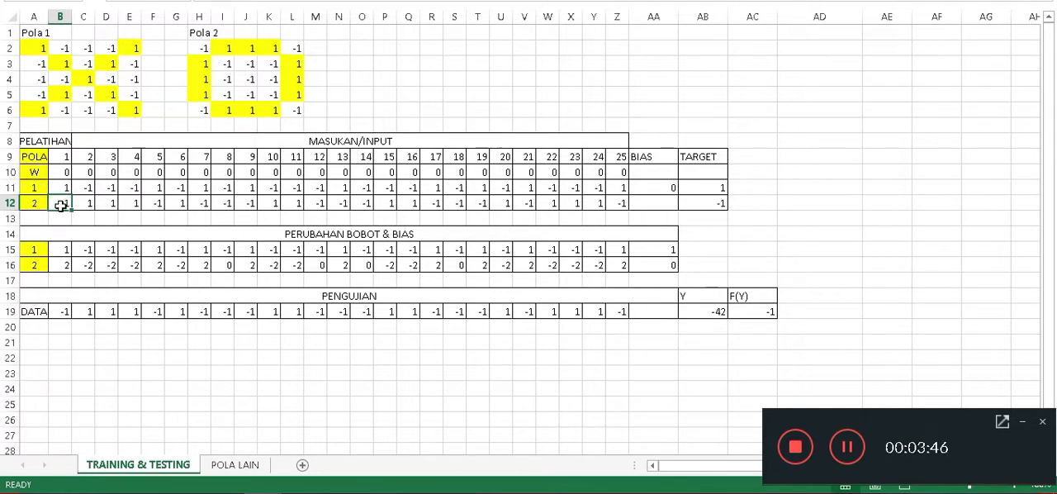
pyautogui.moveTo(62, 204); pyautogui.dragTo(621, 203)
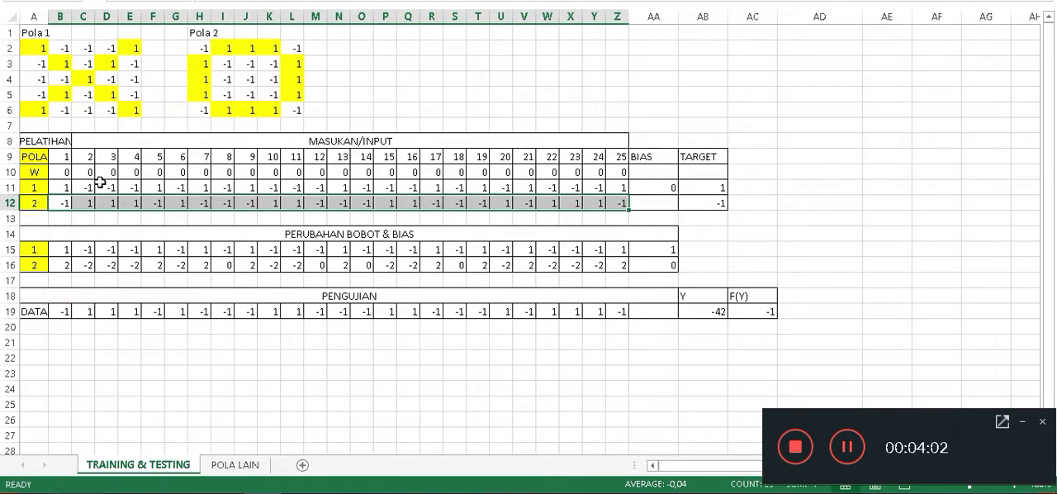
pyautogui.click(1019, 422)
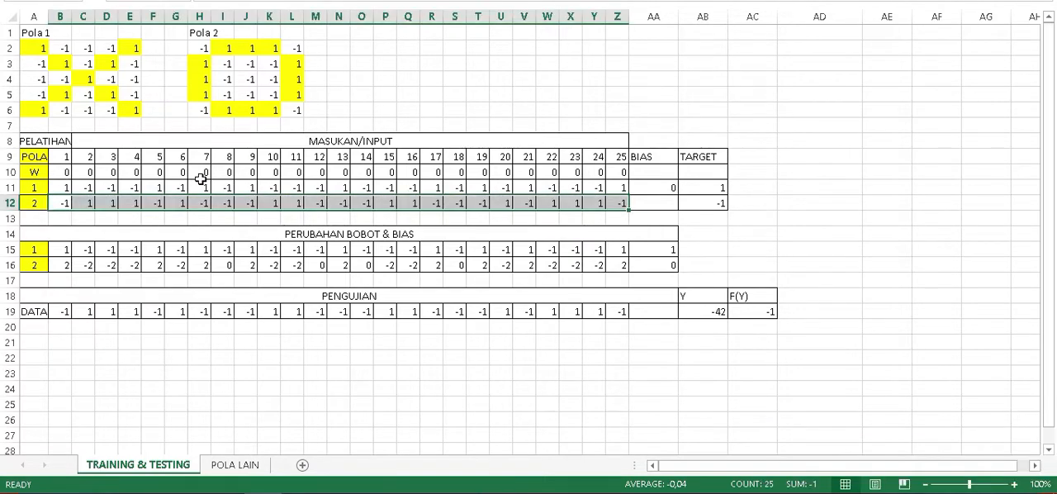
# Examine the initial weights in B10:Z10, the initial bias in AA11 and the TARGET column of the training table.
pyautogui.click(64, 172)
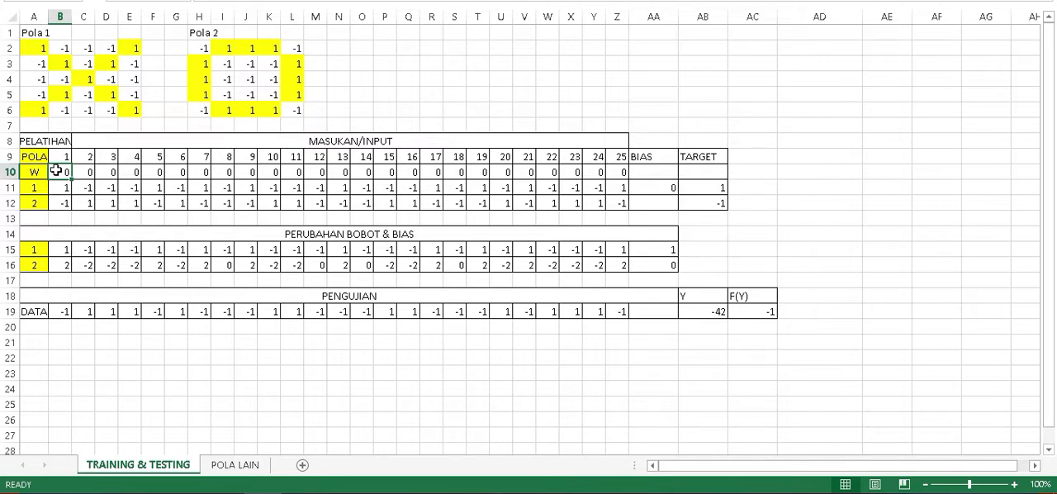
pyautogui.moveTo(56, 170); pyautogui.dragTo(620, 175)
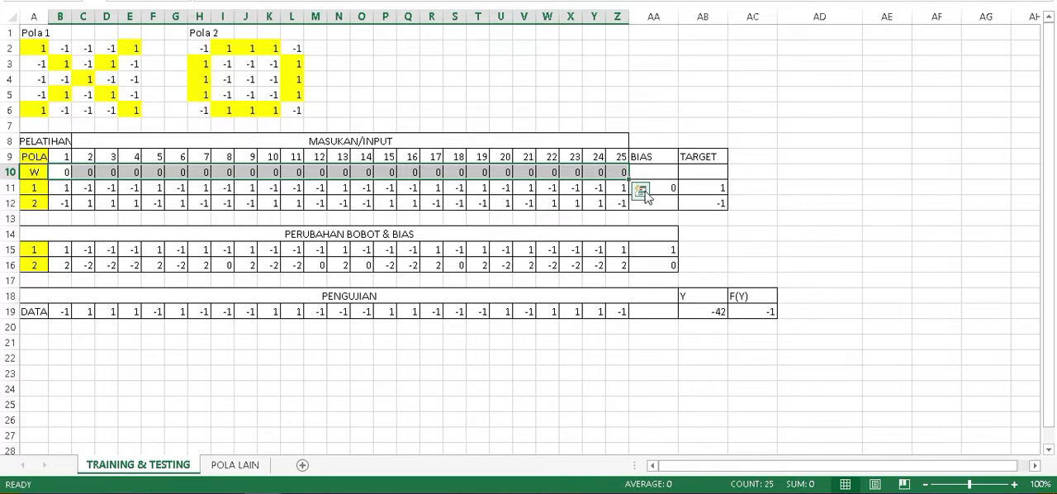
pyautogui.click(813, 184)
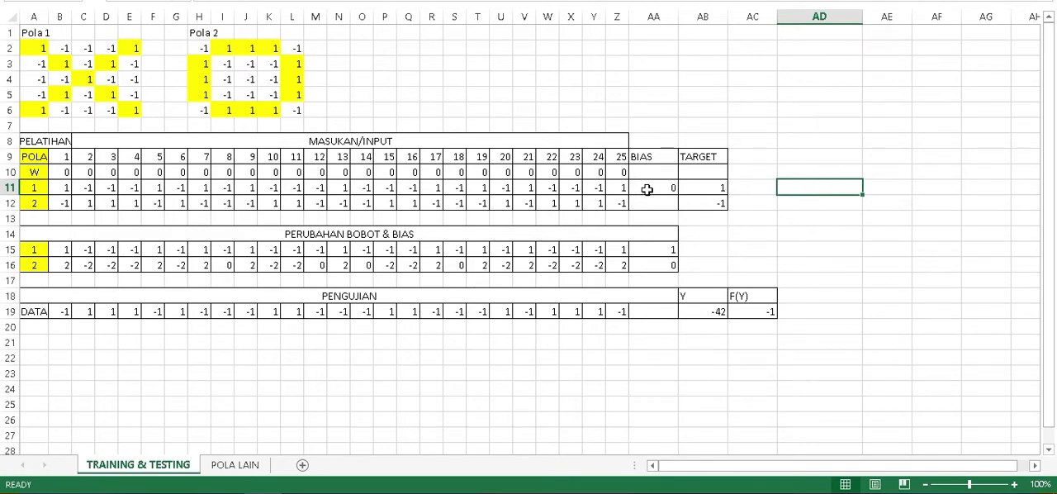
pyautogui.click(647, 190)
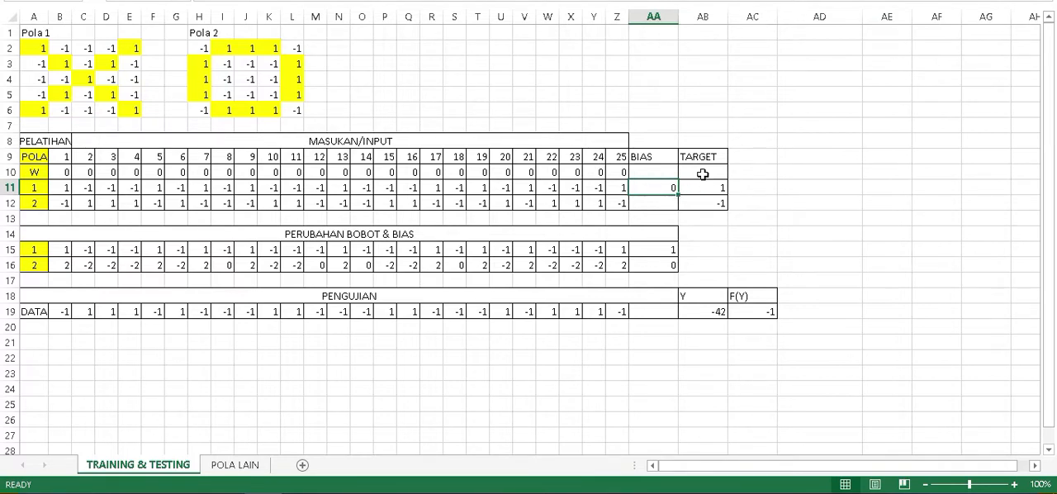
pyautogui.click(702, 157)
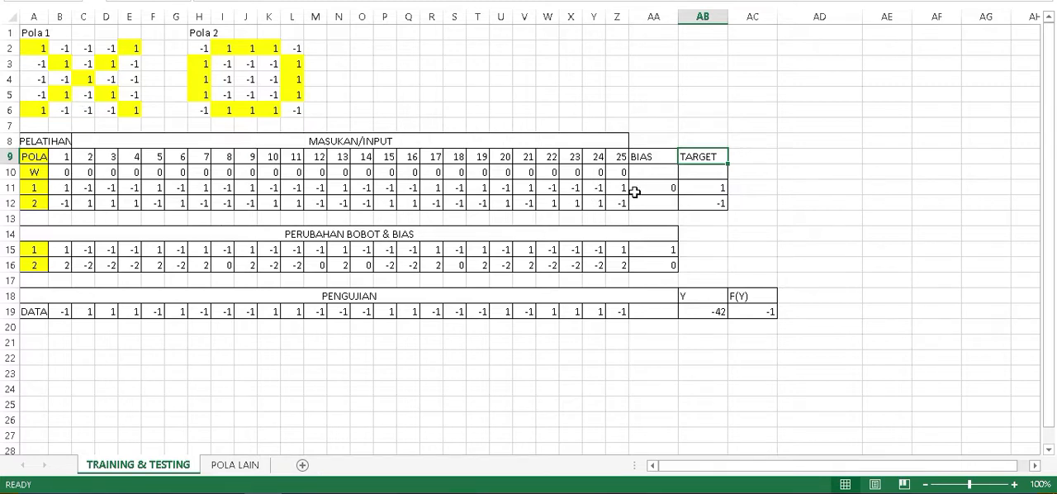
# Examine the targets of patterns 1 and 2 in AB11 and AB12, and the weight and bias change rows 15 and 16.
pyautogui.click(701, 190)
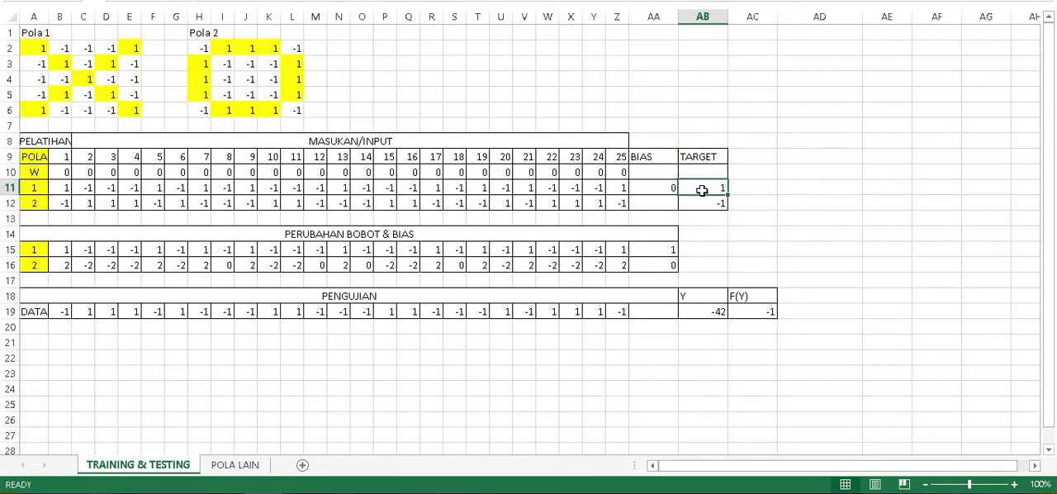
pyautogui.click(38, 203)
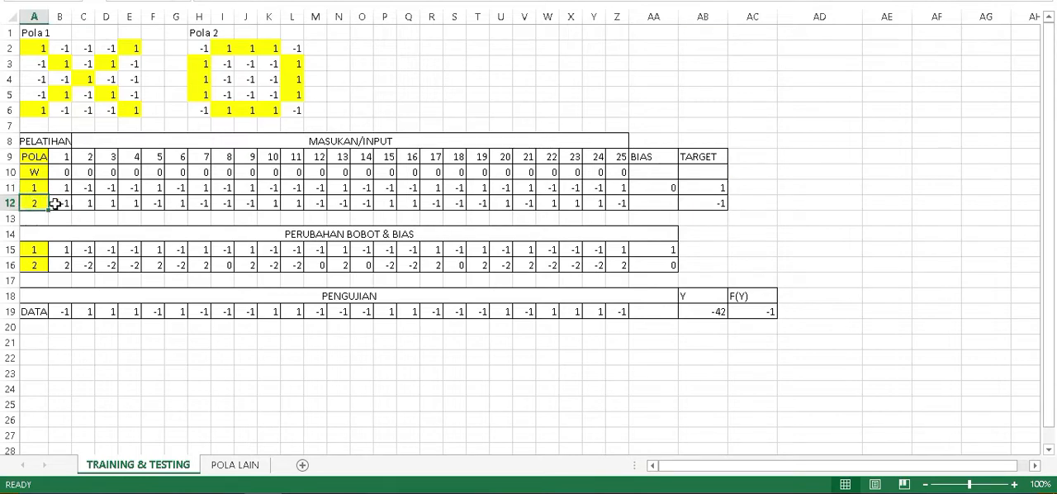
pyautogui.click(714, 204)
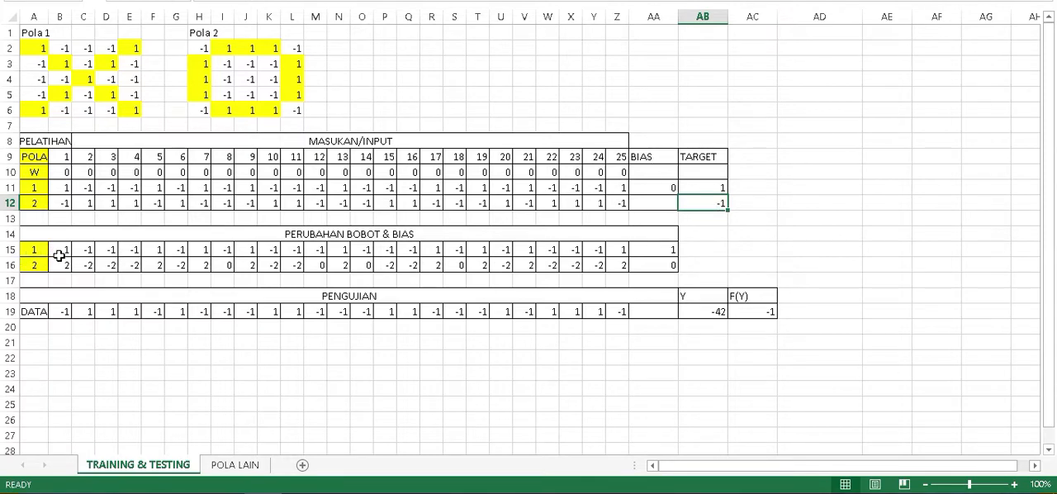
pyautogui.click(11, 249)
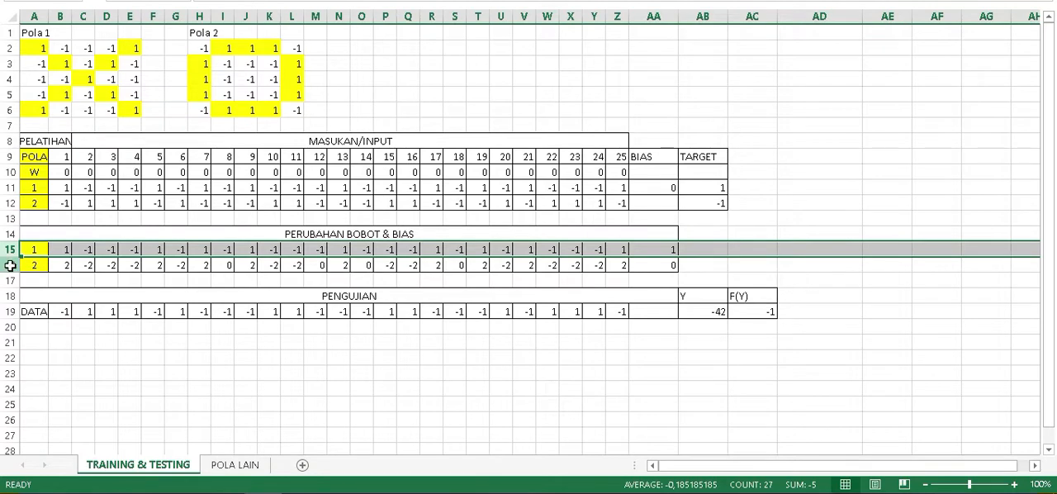
pyautogui.click(11, 264)
# Inspect the weight-update formulas for pattern 1's first two inputs, in B15 and C15.
pyautogui.click(64, 249)
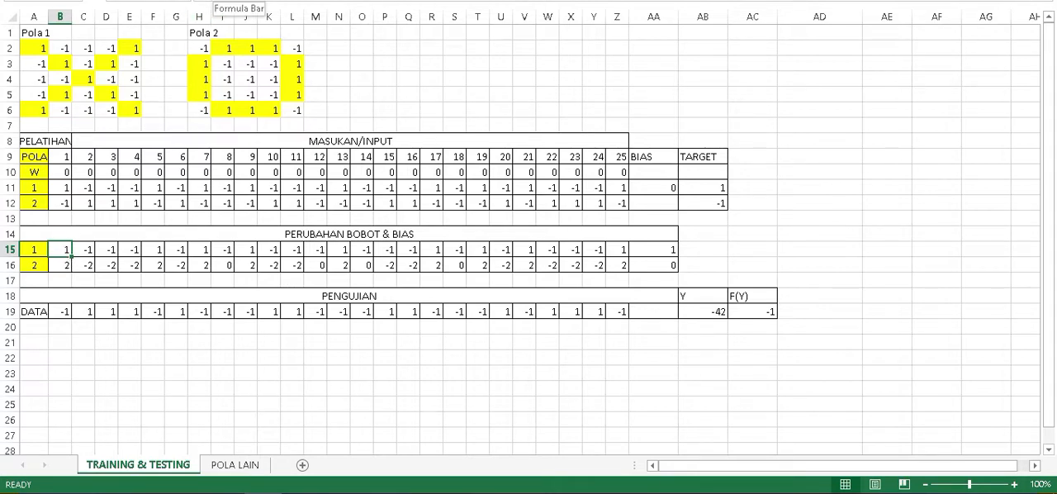
pyautogui.press('F2')
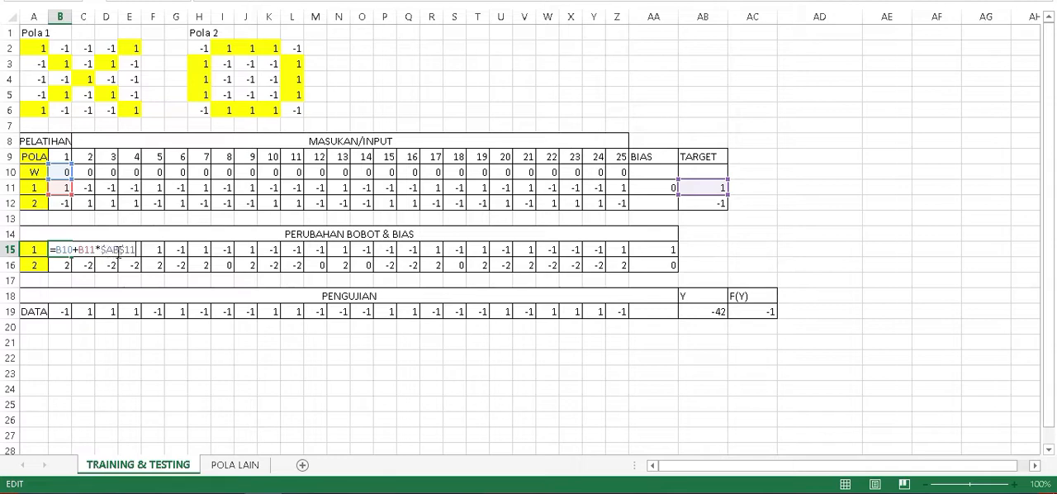
pyautogui.press('Return')
pyautogui.press('Up')
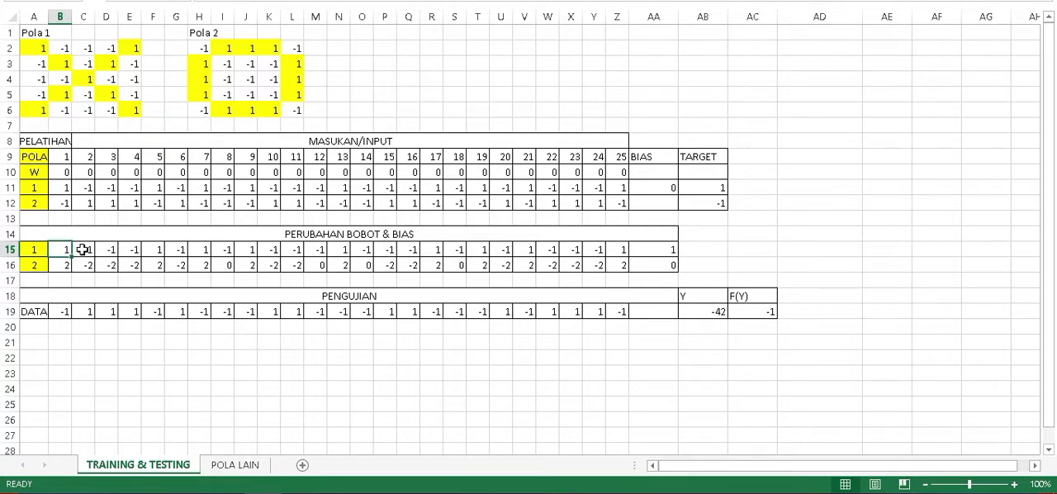
pyautogui.click(85, 247)
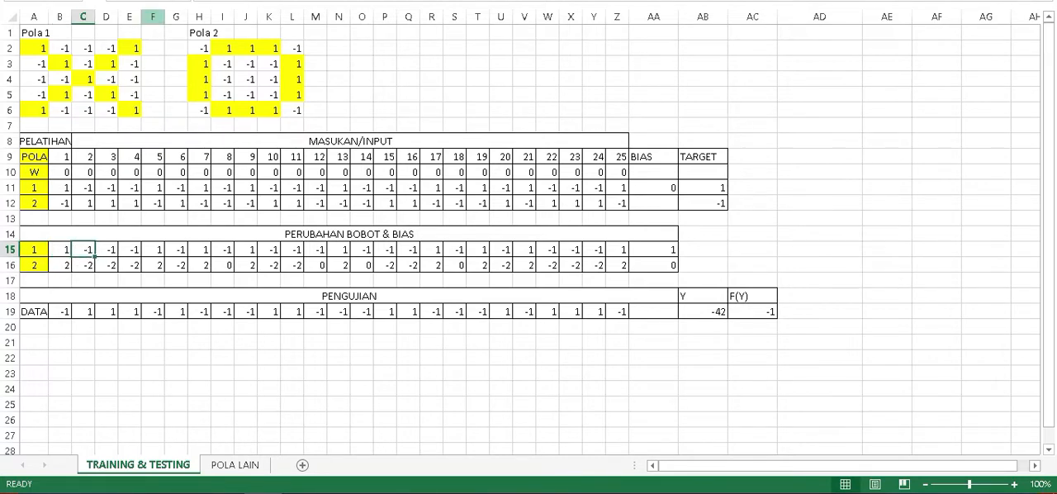
pyautogui.doubleClick(99, 247)
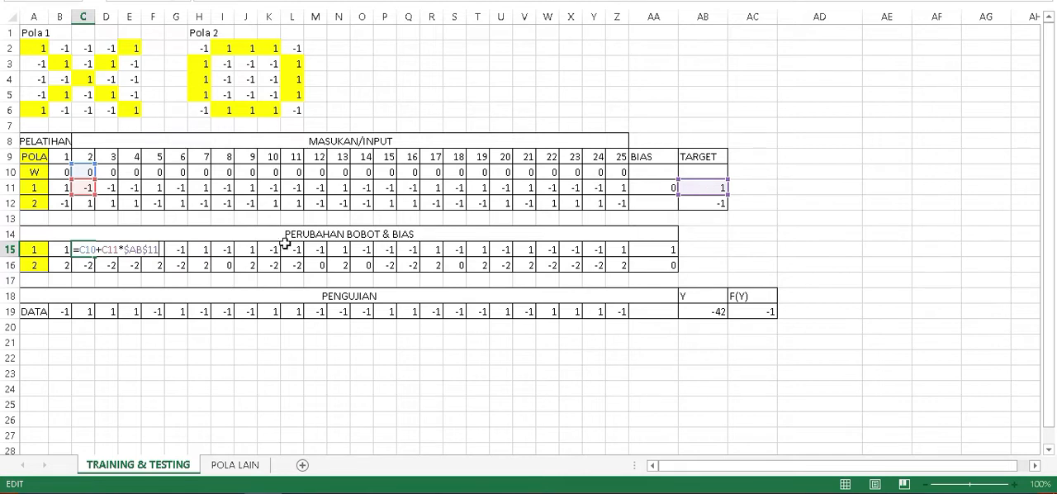
# Fill pattern 1's weight formula from B15 across to Z15 and inspect the resulting formula in Z15.
pyautogui.click(55, 254)
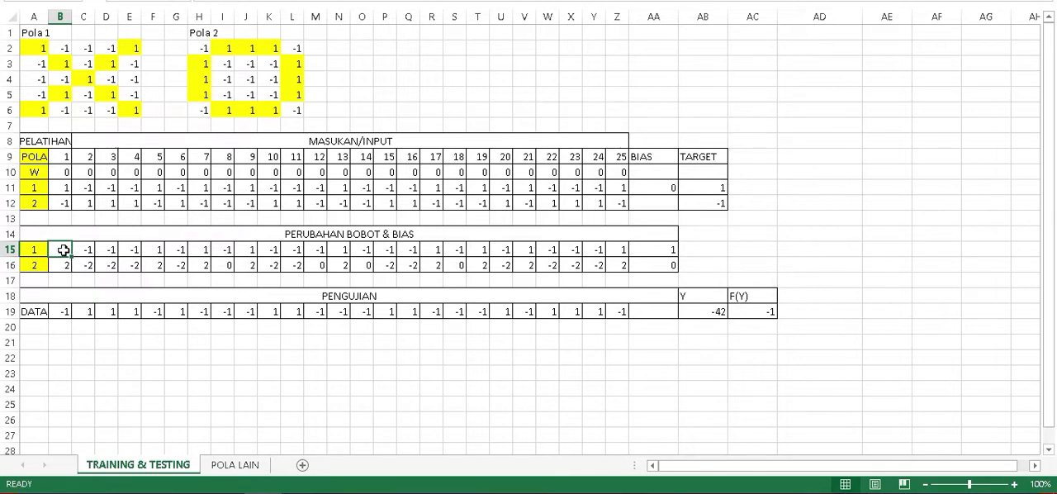
pyautogui.click(83, 250)
pyautogui.click(62, 252)
pyautogui.moveTo(71, 257); pyautogui.dragTo(626, 257)
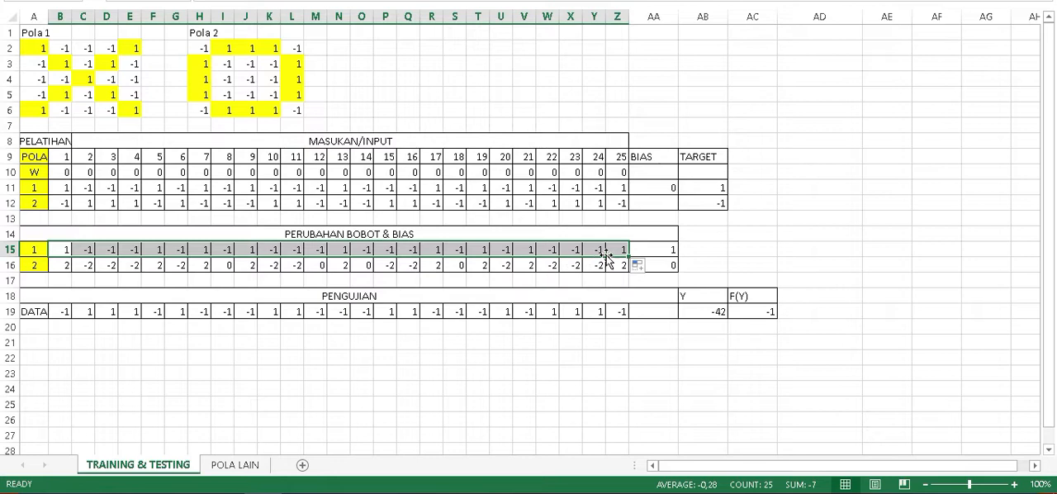
pyautogui.click(616, 249)
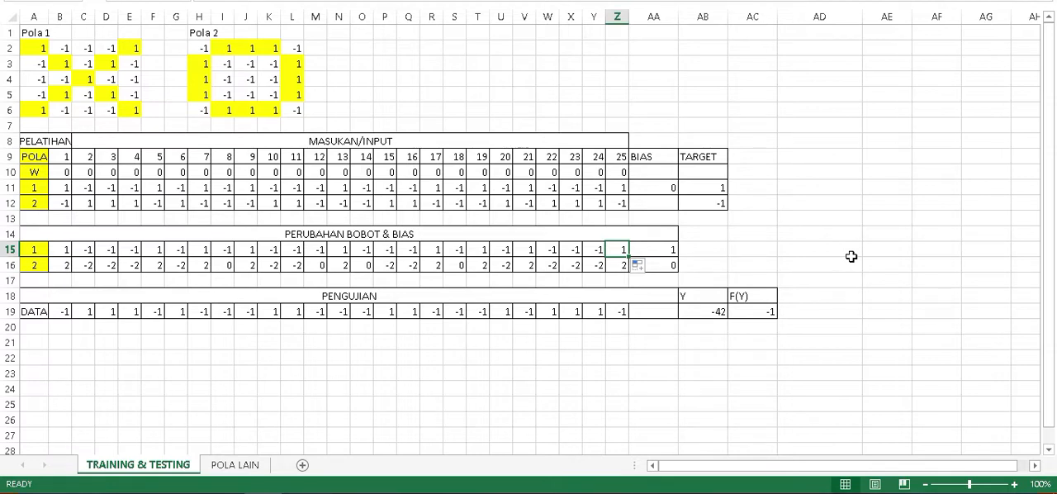
pyautogui.press('F2')
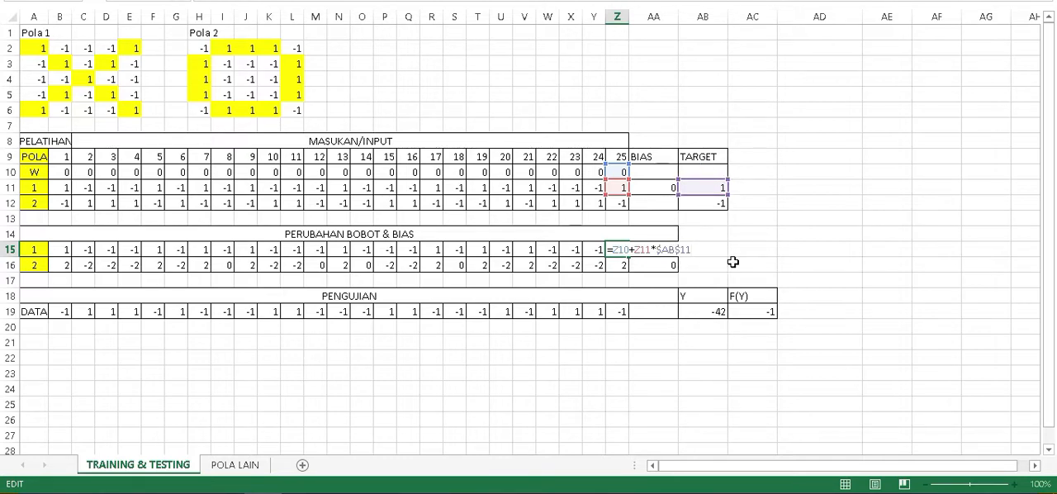
pyautogui.hotkey('ctrl', 'Return')
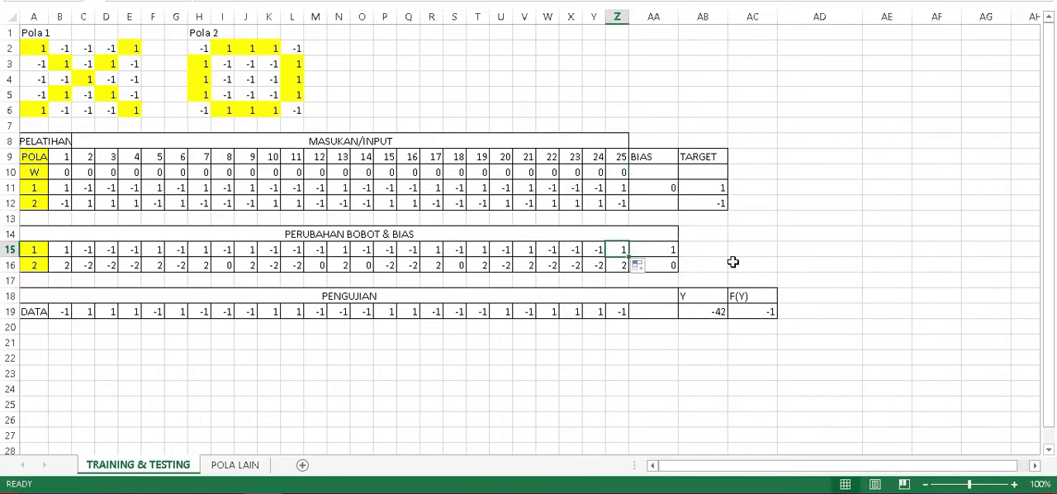
# Inspect the bias-update formula for pattern 1 in AA15.
pyautogui.click(663, 248)
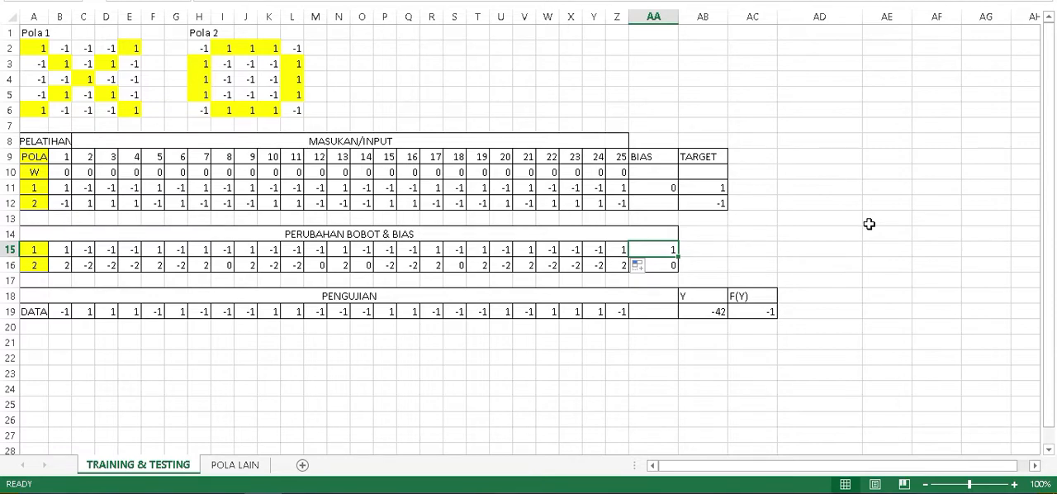
pyautogui.press('F2')
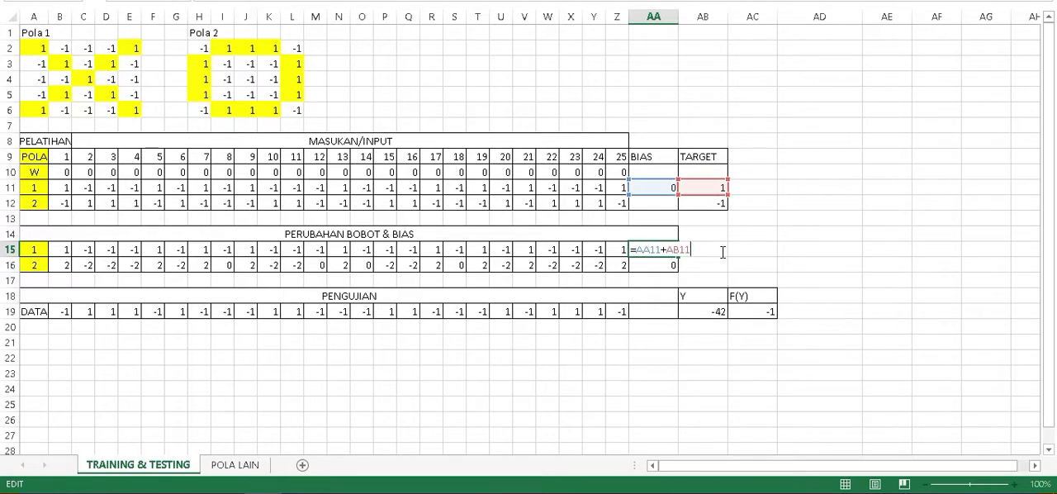
pyautogui.hotkey('ctrl', 'Return')
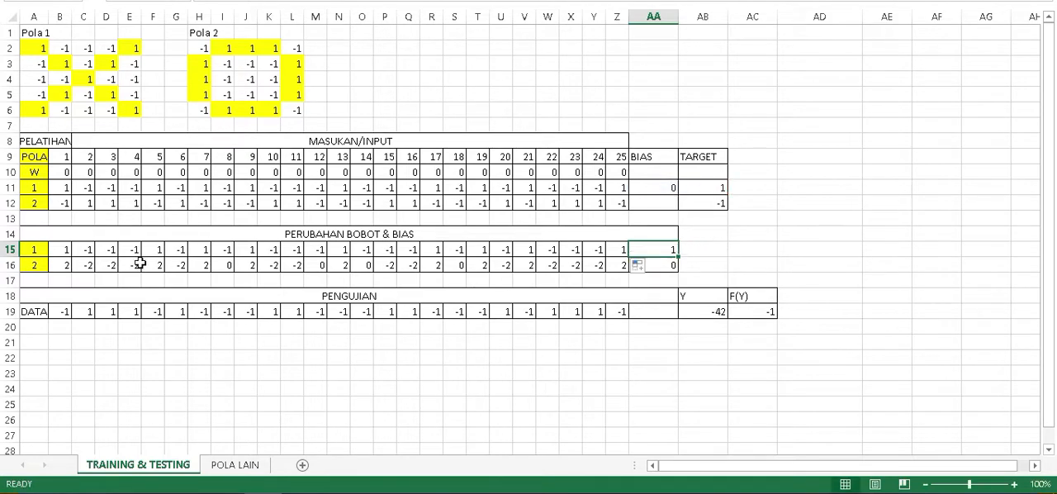
# Inspect the weight-update formulas for pattern 2's first two inputs, in B16 and C16.
pyautogui.click(70, 263)
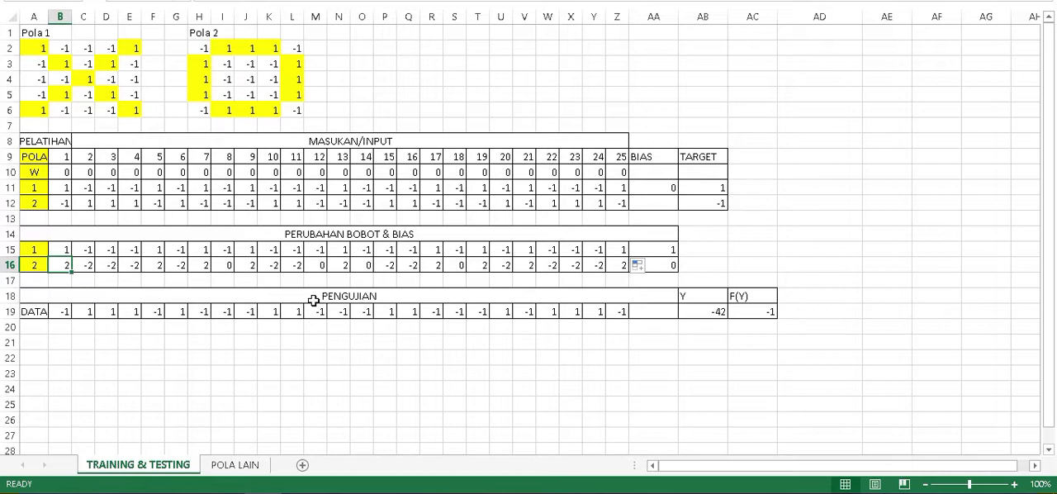
pyautogui.press('F2')
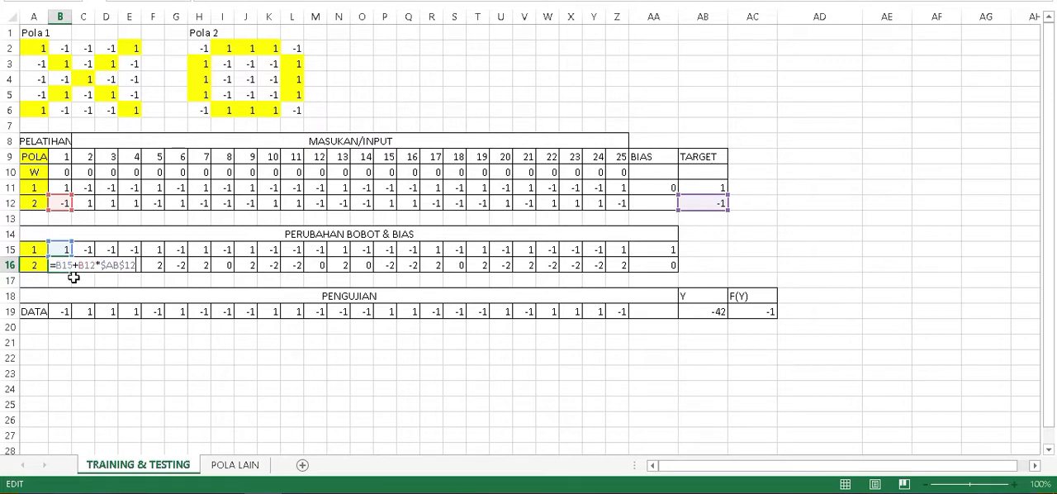
pyautogui.hotkey('ctrl', 'Return')
pyautogui.press('Right')
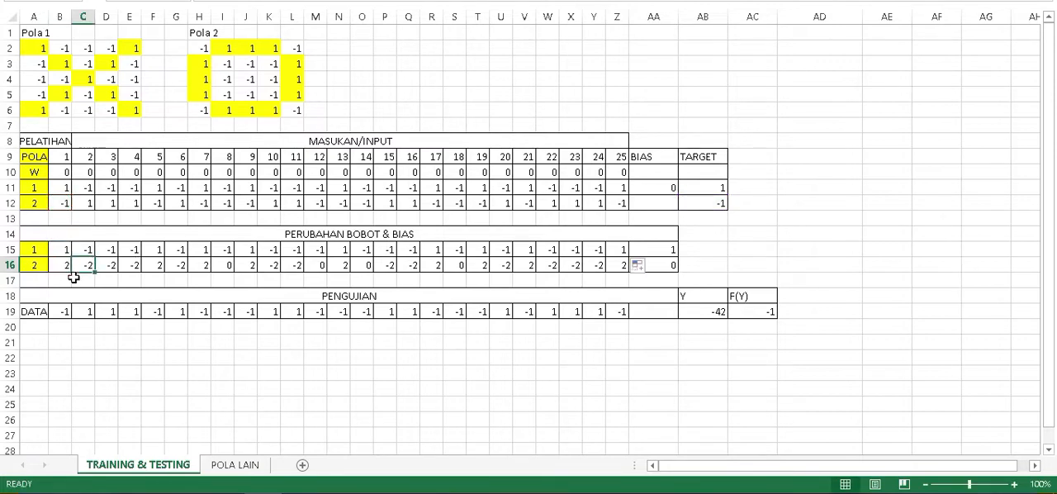
pyautogui.press('F2')
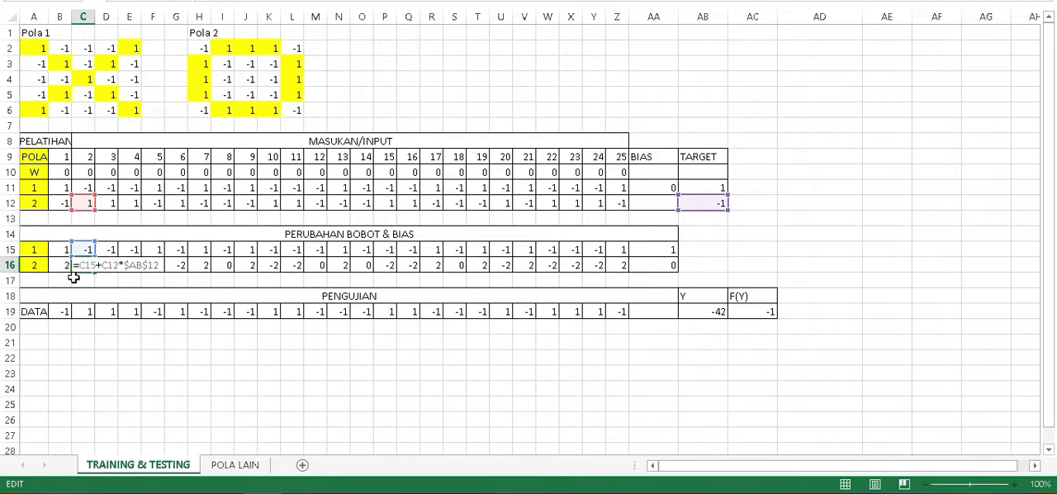
pyautogui.hotkey('ctrl', 'Return')
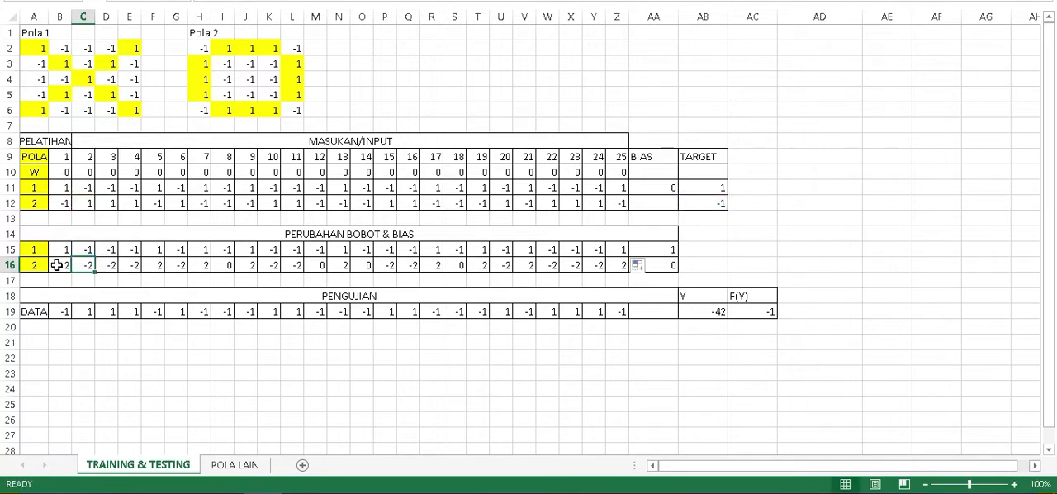
# Fill pattern 2's weight formula from B16 across to Z16 and inspect the resulting formula in Z16.
pyautogui.click(58, 264)
pyautogui.moveTo(69, 272); pyautogui.dragTo(634, 266)
pyautogui.click(619, 267)
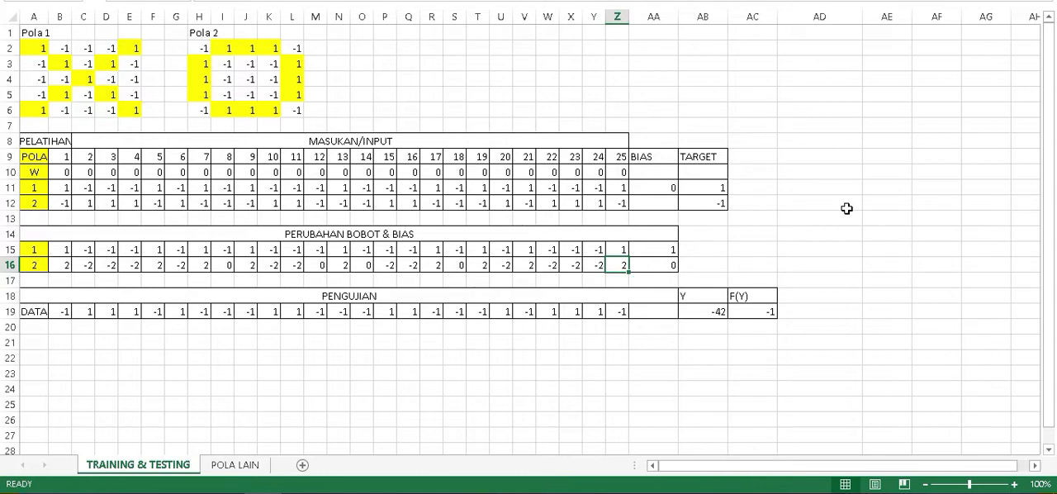
pyautogui.press('F2')
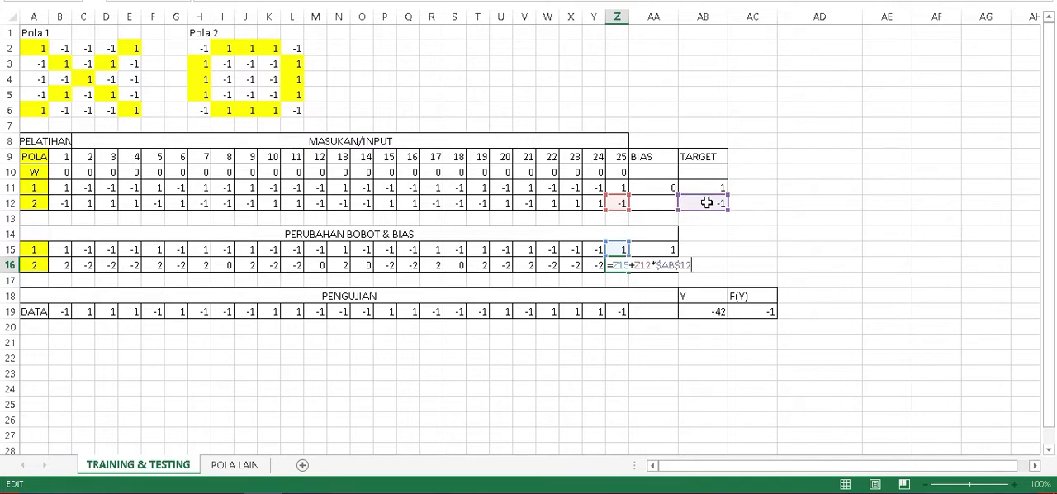
pyautogui.hotkey('ctrl', 'Return')
# Inspect the bias-update formula for pattern 2 in AA16.
pyautogui.press('Right')
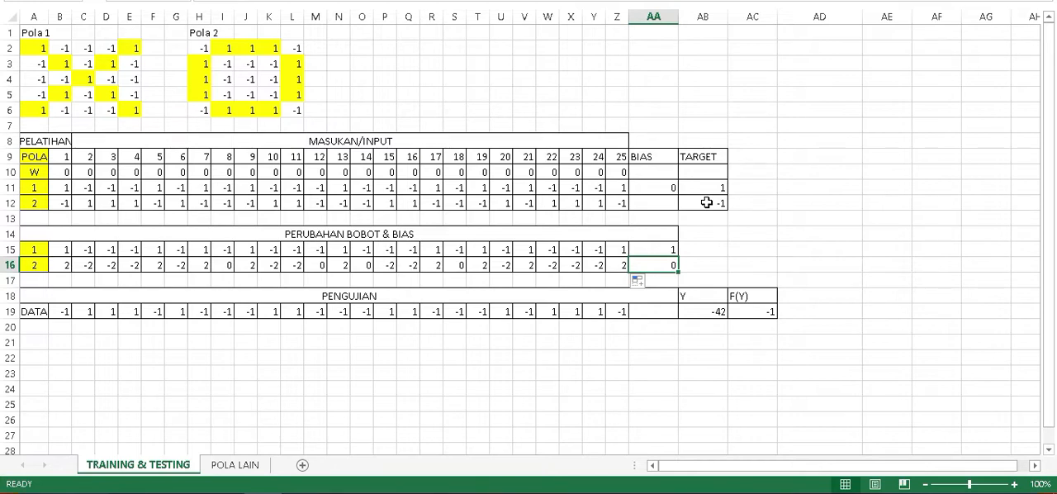
pyautogui.press('F2')
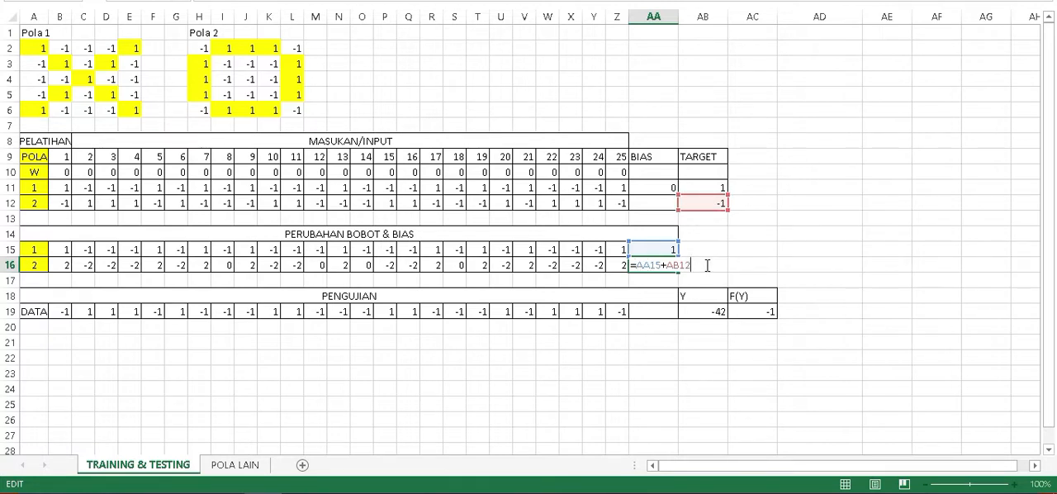
pyautogui.press('Return')
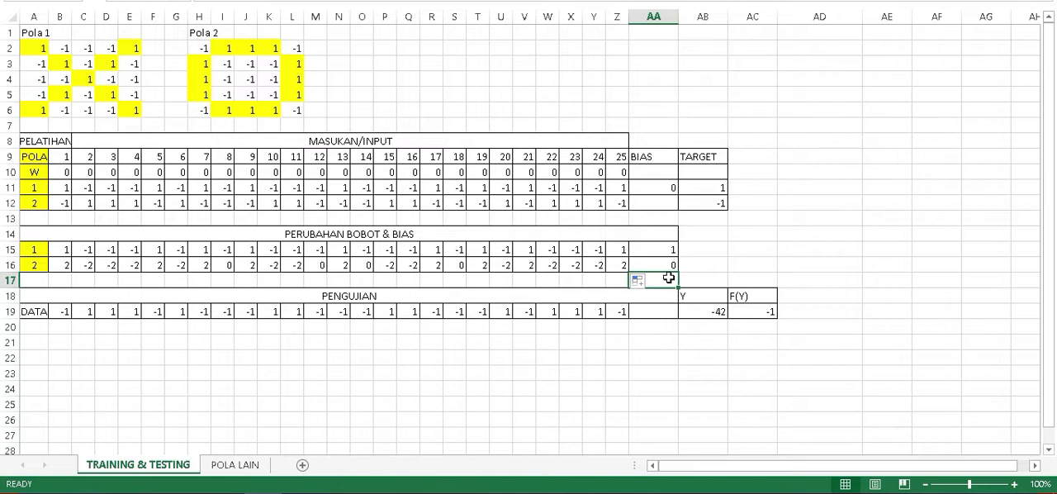
pyautogui.click(660, 264)
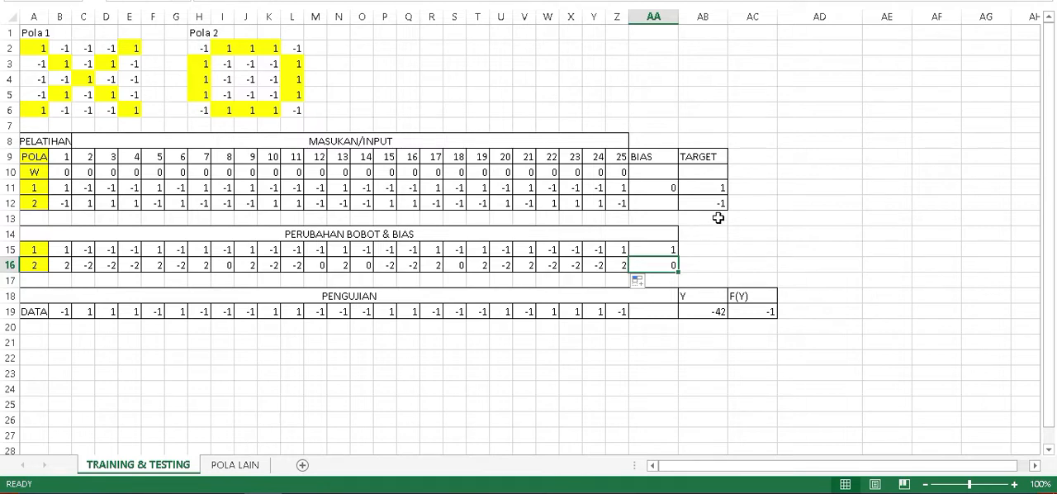
pyautogui.click(659, 279)
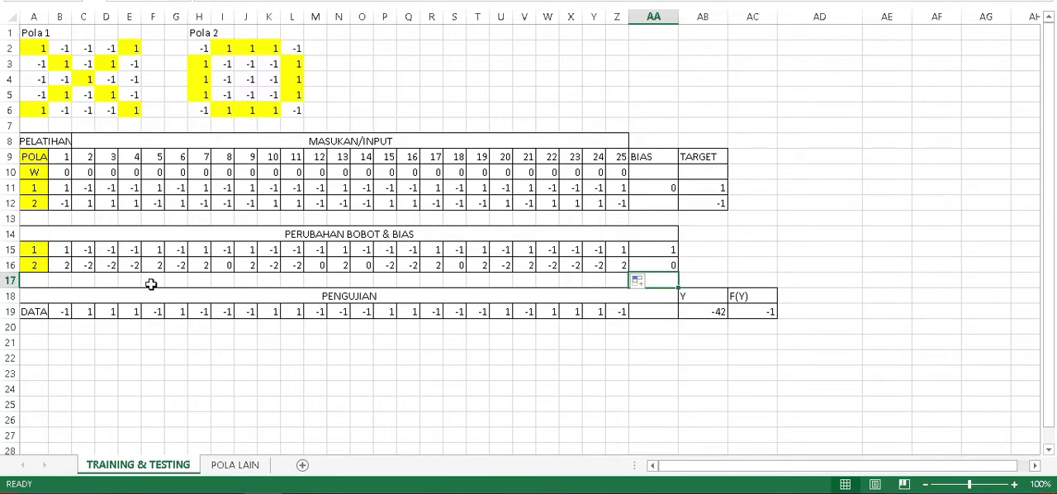
# Copy pattern 2's training inputs B12:Z12 as values into the PENGUJIAN data row from B19, and reselect the source range.
pyautogui.click(57, 312)
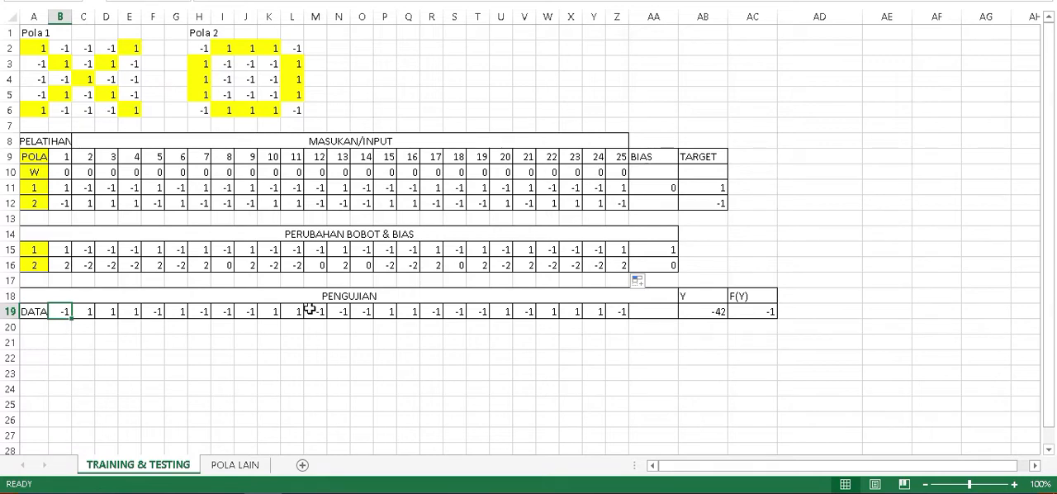
pyautogui.moveTo(57, 202); pyautogui.dragTo(632, 206)
pyautogui.moveTo(631, 205); pyautogui.dragTo(622, 205)
pyautogui.moveTo(61, 207); pyautogui.dragTo(627, 205)
pyautogui.hotkey('ctrl', 'c')
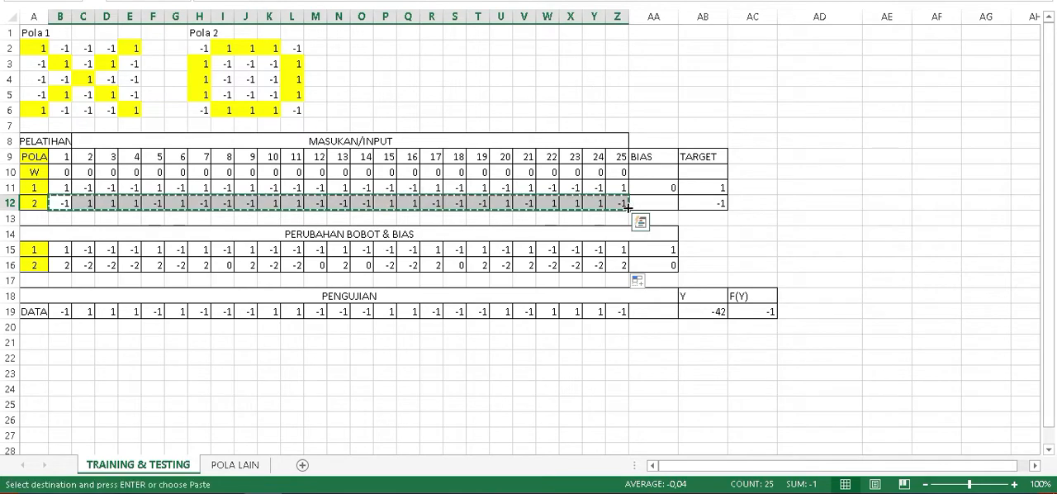
pyautogui.click(62, 312)
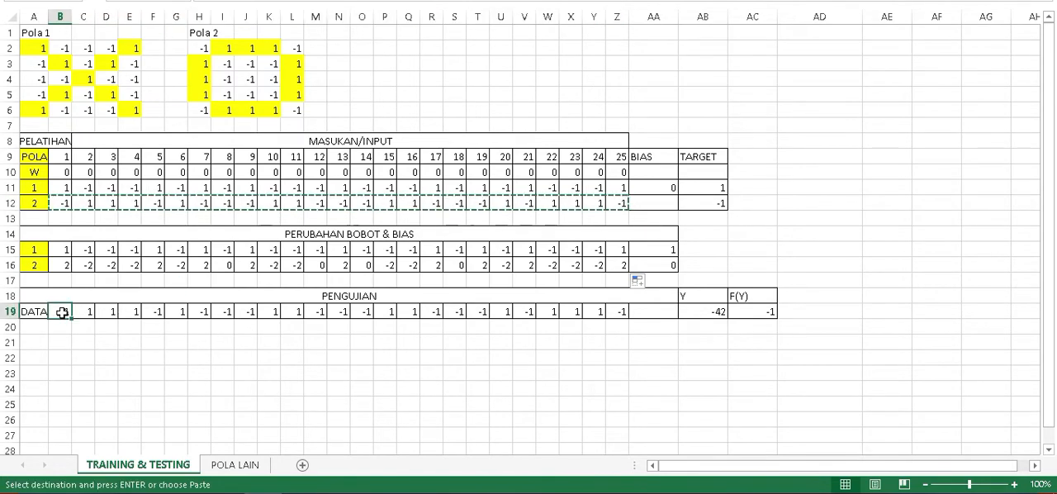
pyautogui.hotkey('ctrl', 'v')
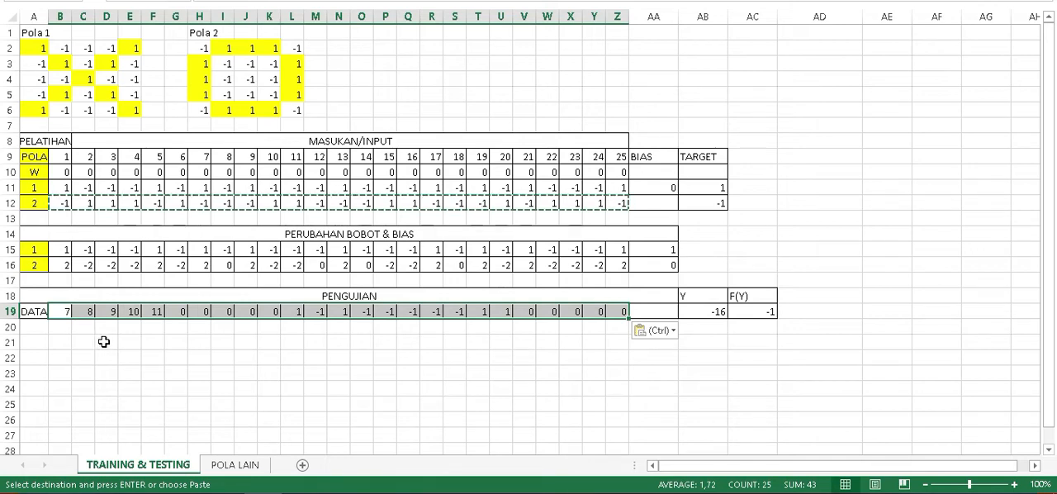
pyautogui.press('Escape')
pyautogui.hotkey('ctrl', 'v')
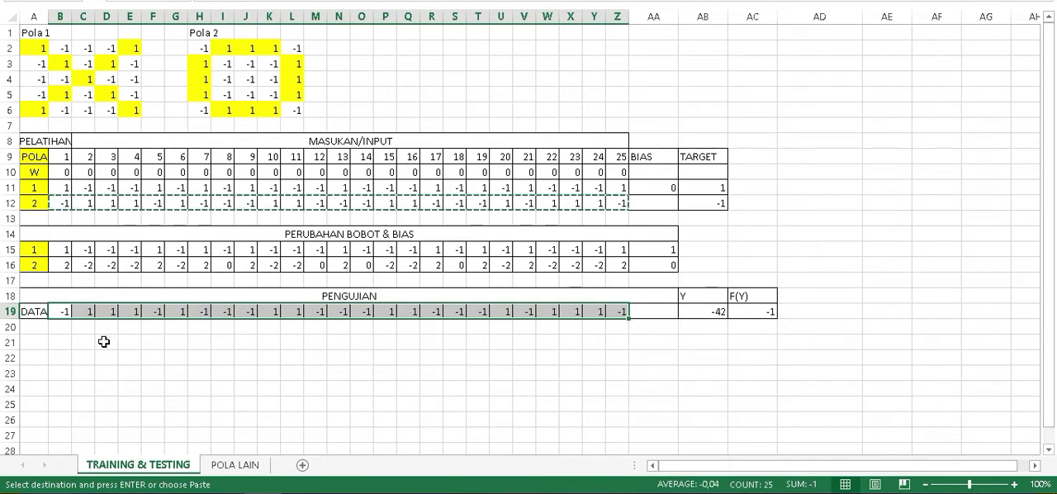
pyautogui.click(59, 203)
pyautogui.moveTo(60, 203); pyautogui.dragTo(611, 201)
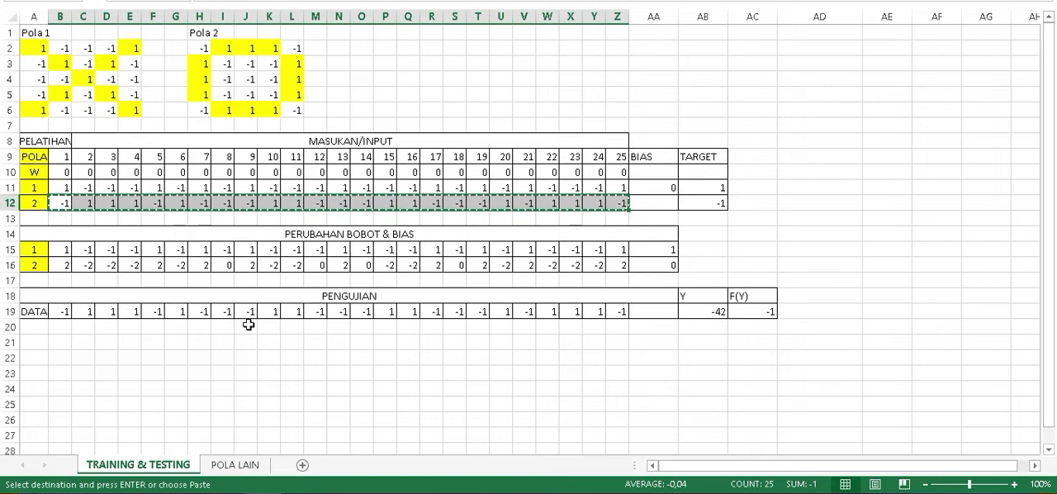
# Paste pattern 2's copied inputs as values into the PENGUJIAN data row, B19:Z19.
pyautogui.click(56, 311)
pyautogui.moveTo(57, 311); pyautogui.dragTo(611, 310)
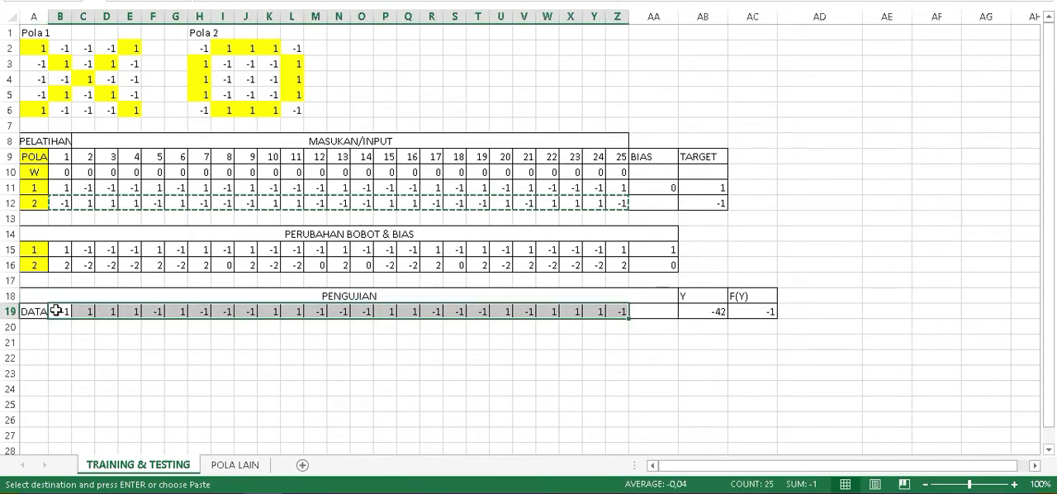
pyautogui.rightClick(58, 311)
pyautogui.click(89, 71)
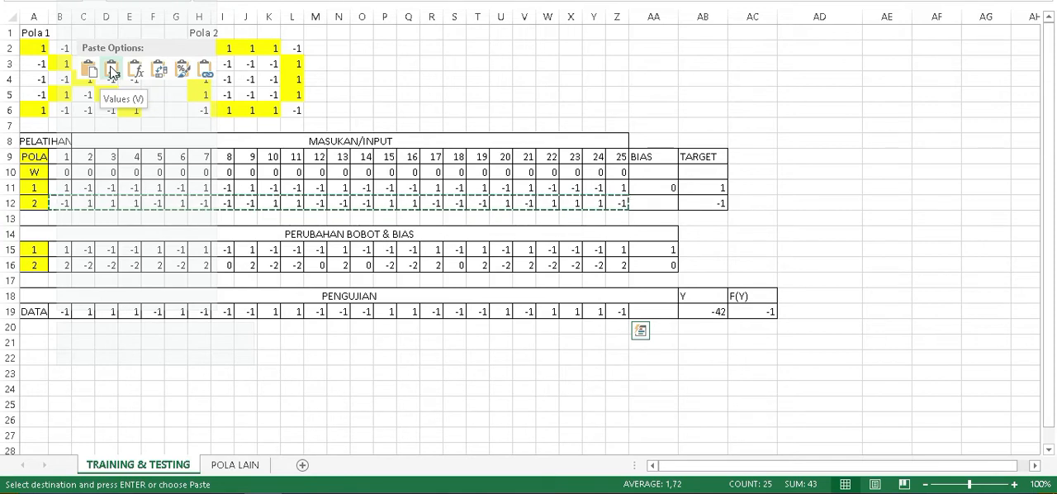
pyautogui.click(113, 72)
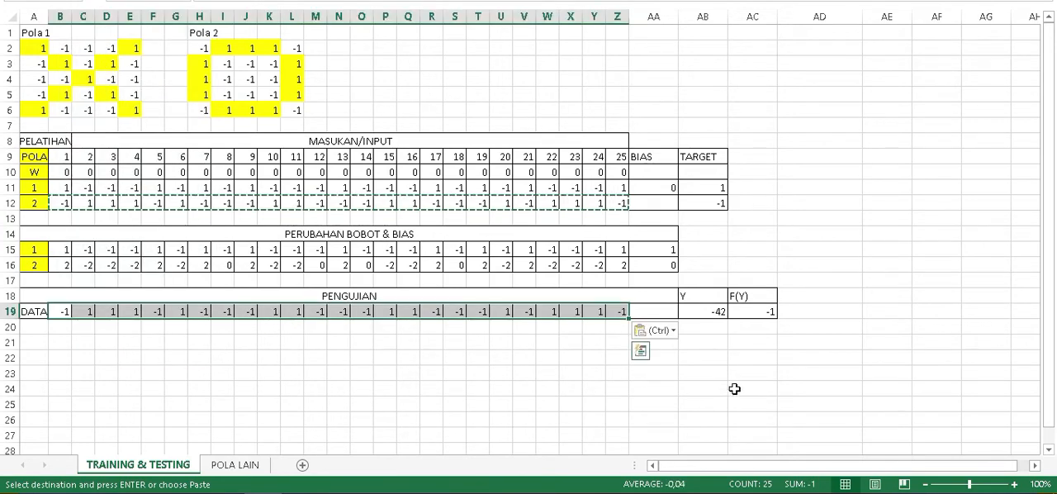
# Inspect the Y formula in AB19, which adds the bias to the products of test inputs and final weights.
pyautogui.click(700, 309)
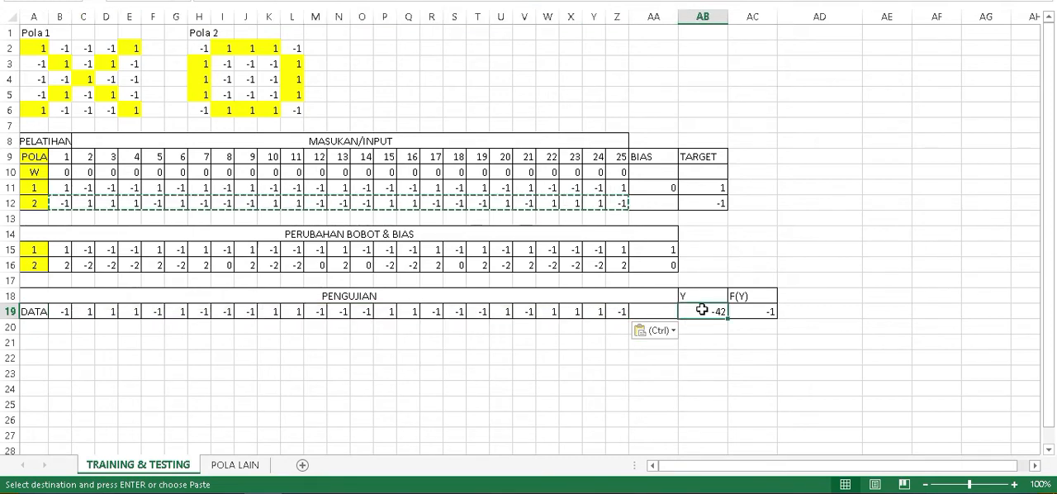
pyautogui.doubleClick(701, 309)
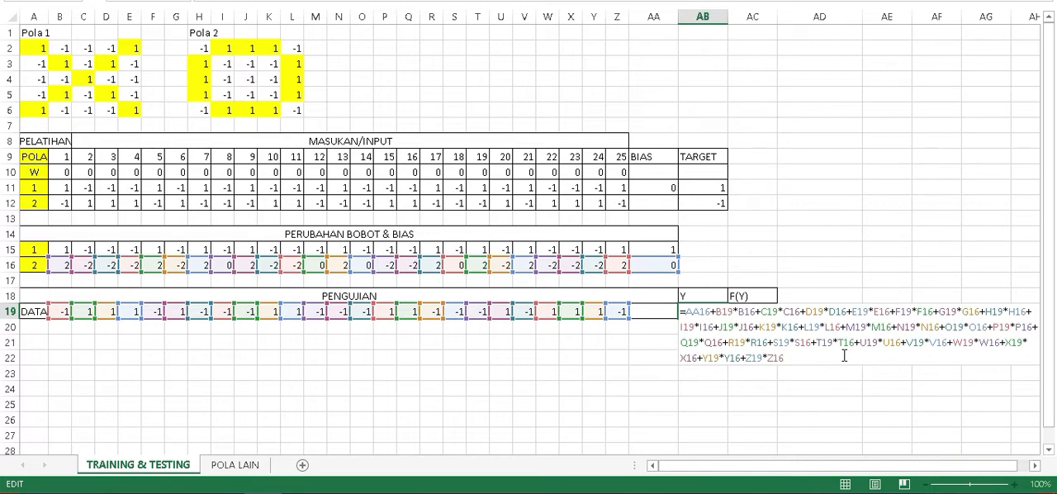
pyautogui.hotkey('ctrl', 'Return')
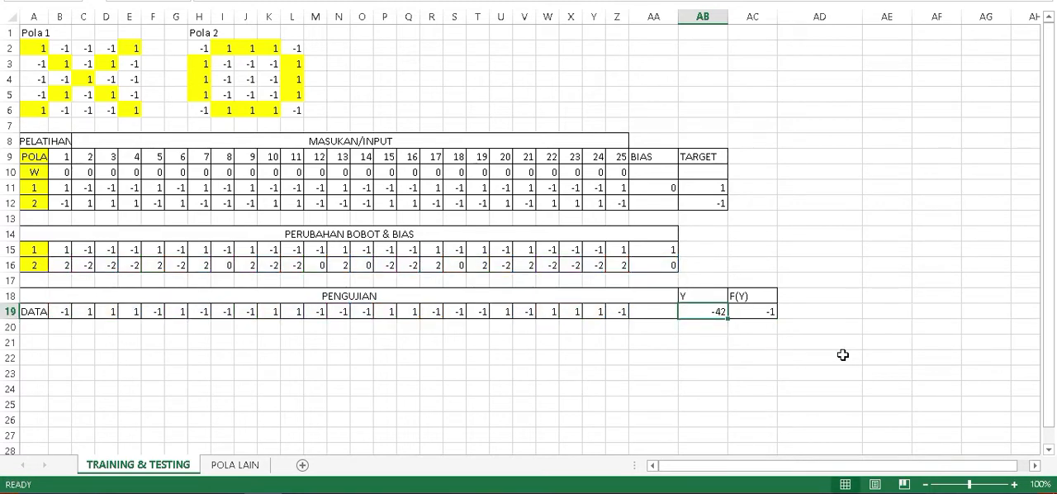
# Compare F(Y) in AC19 with the bipolar threshold function in the Snipping Tool capture and with pattern 2's target in AB12.
pyautogui.click(760, 310)
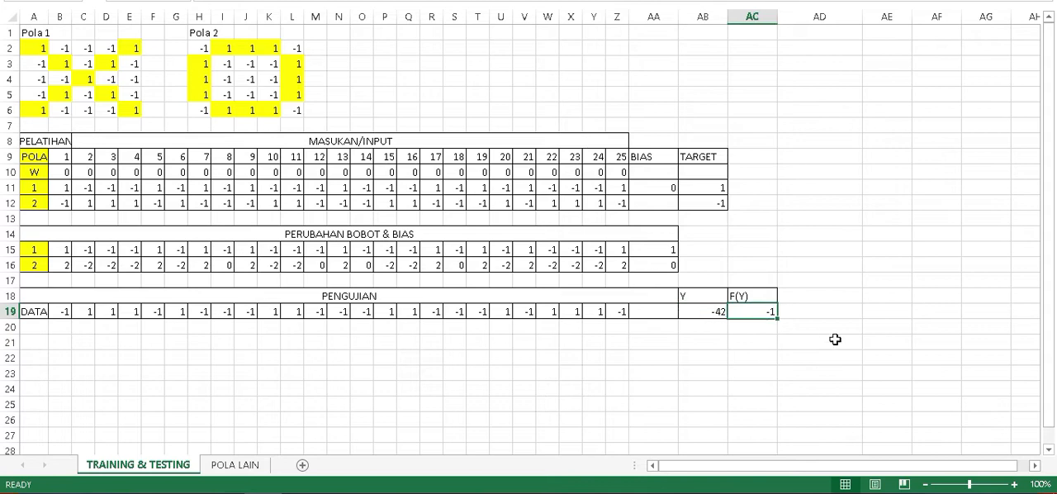
pyautogui.click(340, 492)
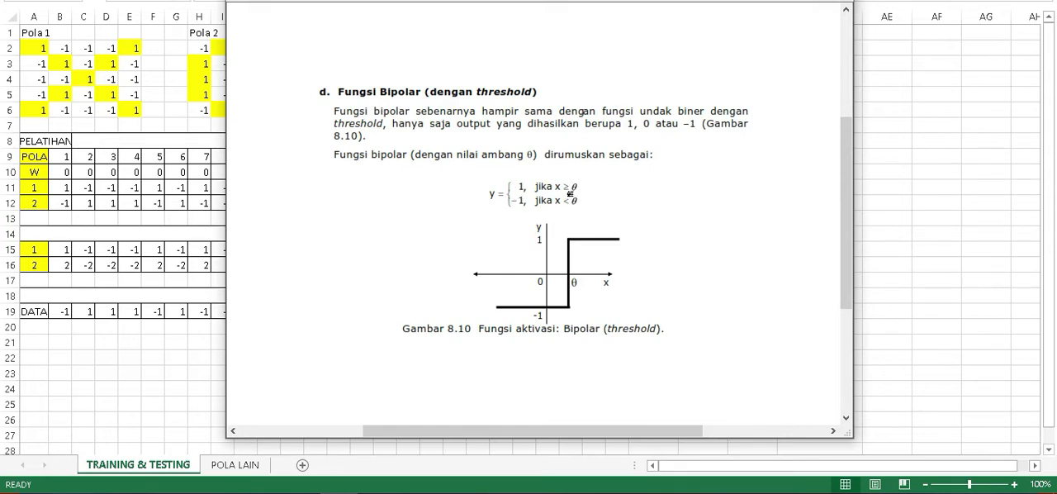
pyautogui.moveTo(632, 0); pyautogui.dragTo(435, 0)
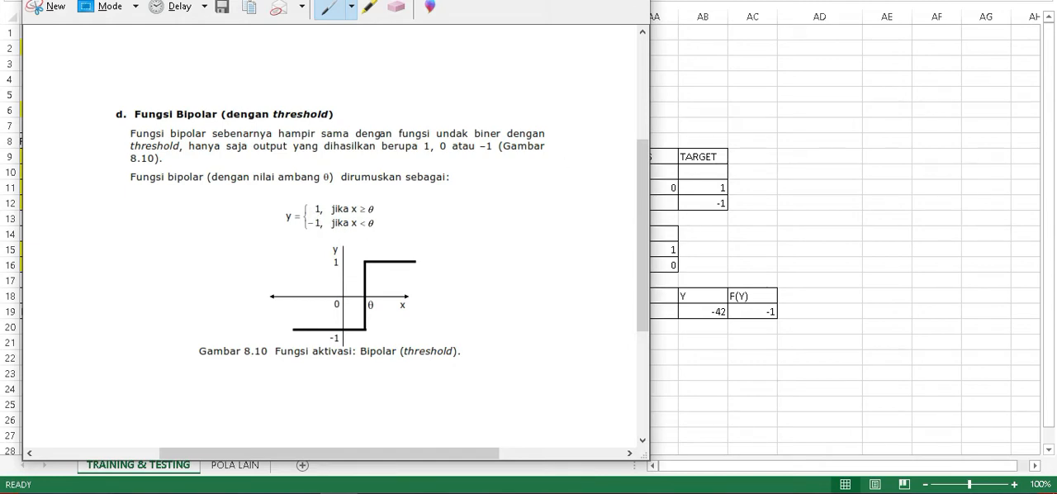
pyautogui.hotkey('alt', 'Tab')
pyautogui.click(786, 310)
pyautogui.click(740, 310)
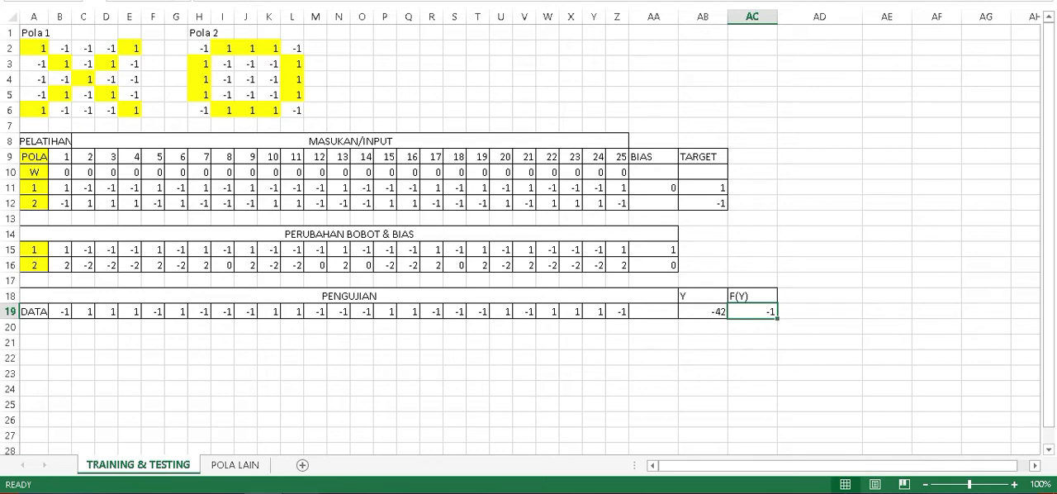
pyautogui.click(340, 493)
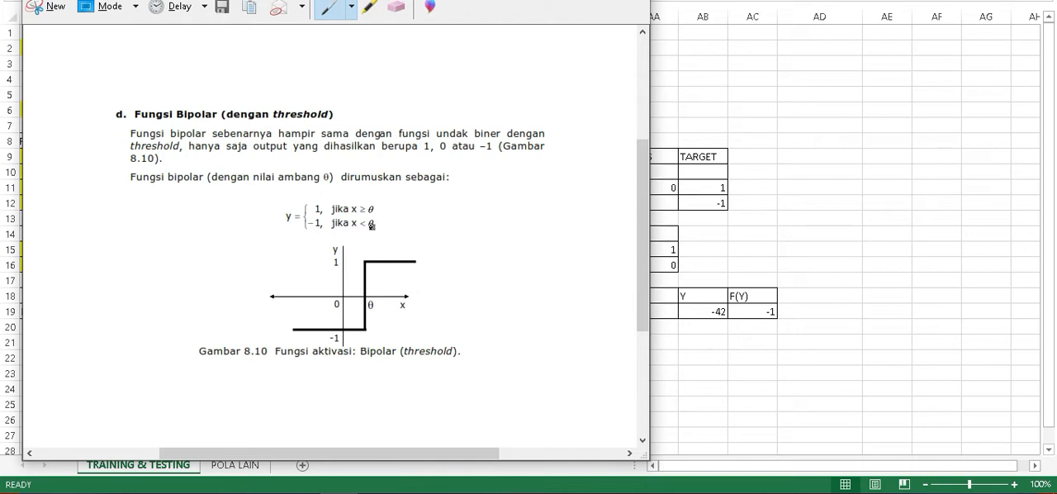
pyautogui.click(809, 328)
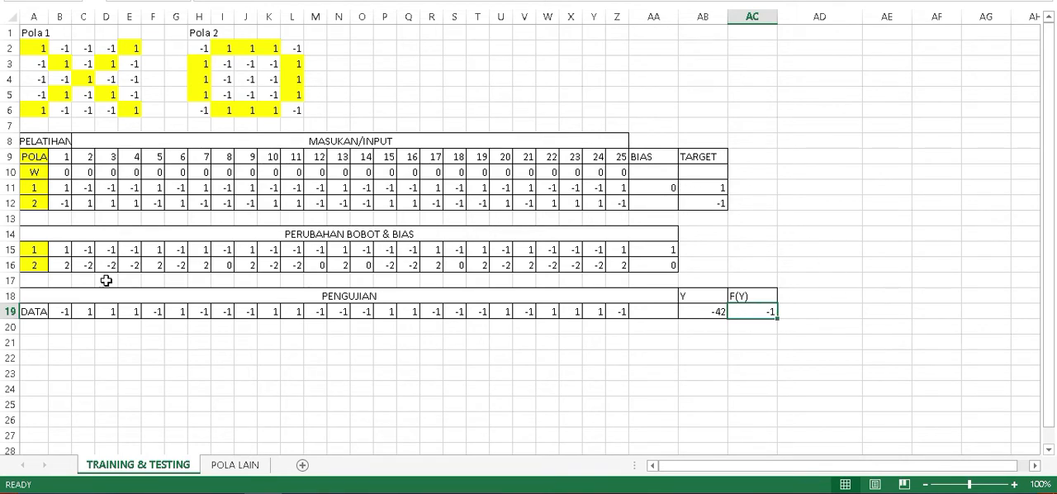
pyautogui.click(708, 203)
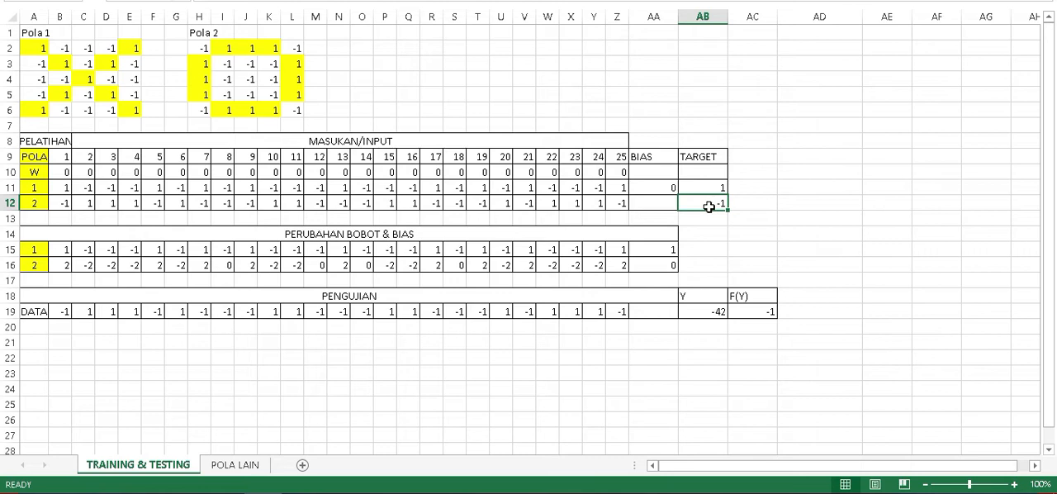
# Add the heading KESIMPULAN in AD18 and enter the conclusion POLA DIKENALI in AD19.
pyautogui.click(815, 311)
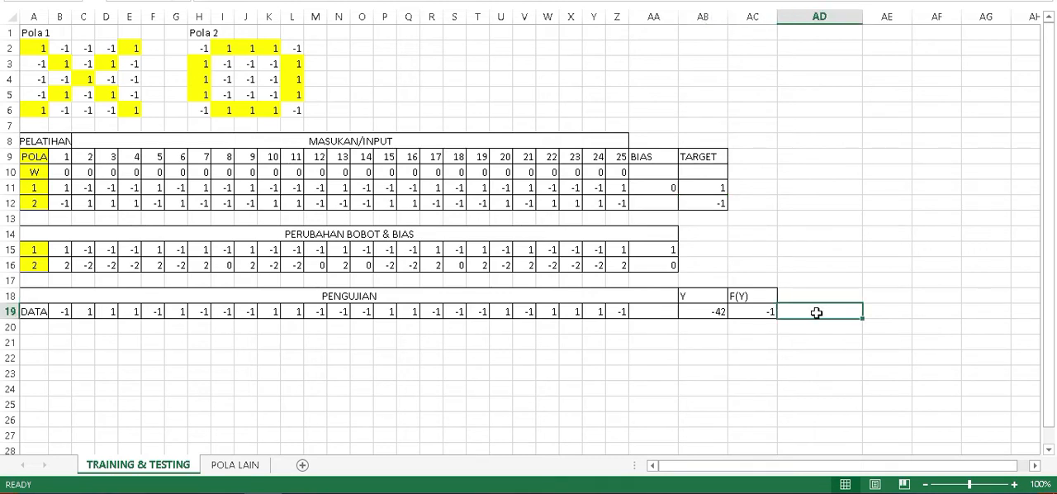
pyautogui.press('Up')
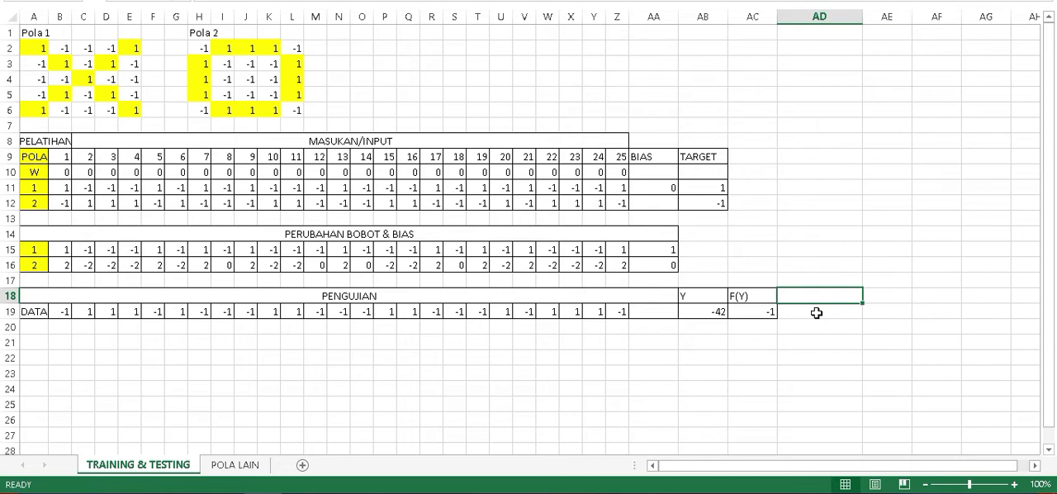
pyautogui.write('KES')
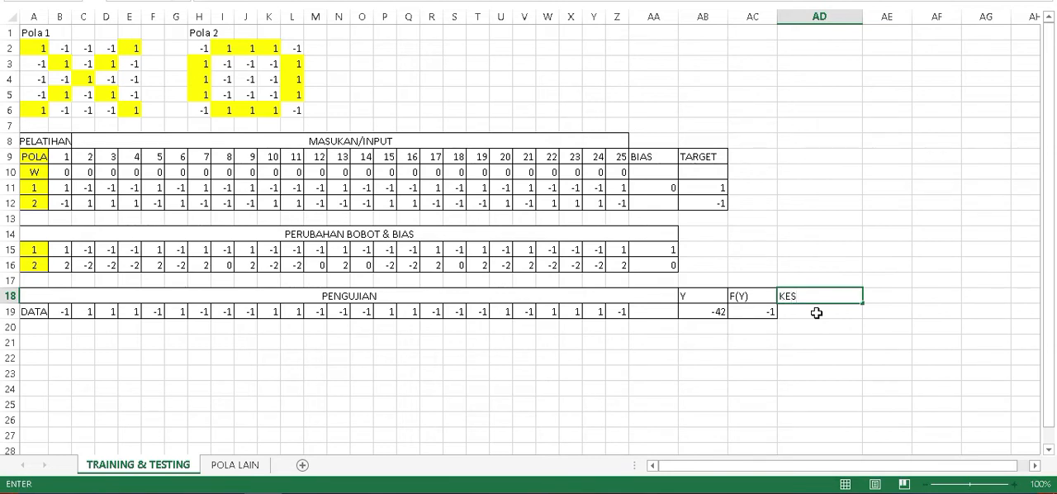
pyautogui.write('IMPULAN')
pyautogui.press('Return')
pyautogui.write('POLA D')
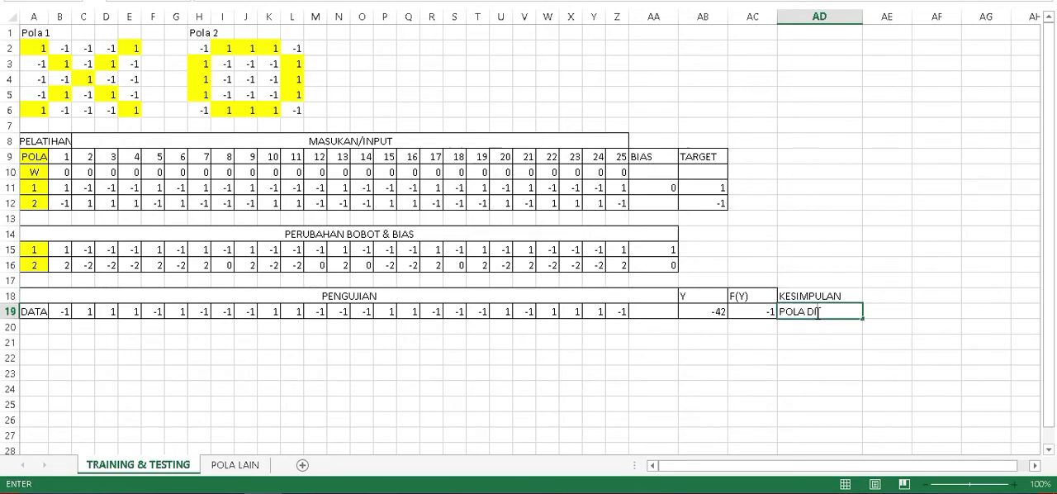
pyautogui.write('IKENALI')
pyautogui.press('Return')
pyautogui.click(816, 312)
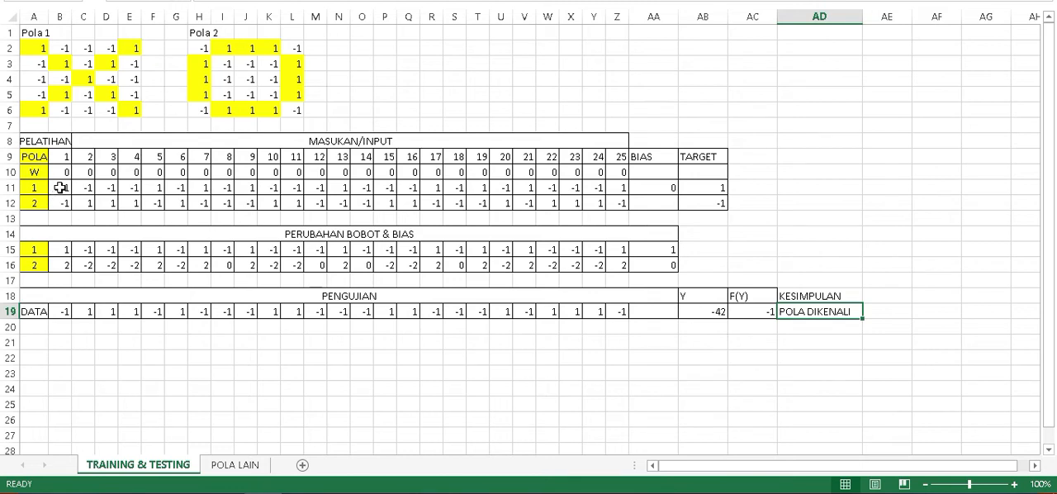
# Copy pattern 1's training inputs B11:Z11 as values into the PENGUJIAN data row B19:Z19.
pyautogui.moveTo(60, 187); pyautogui.dragTo(623, 186)
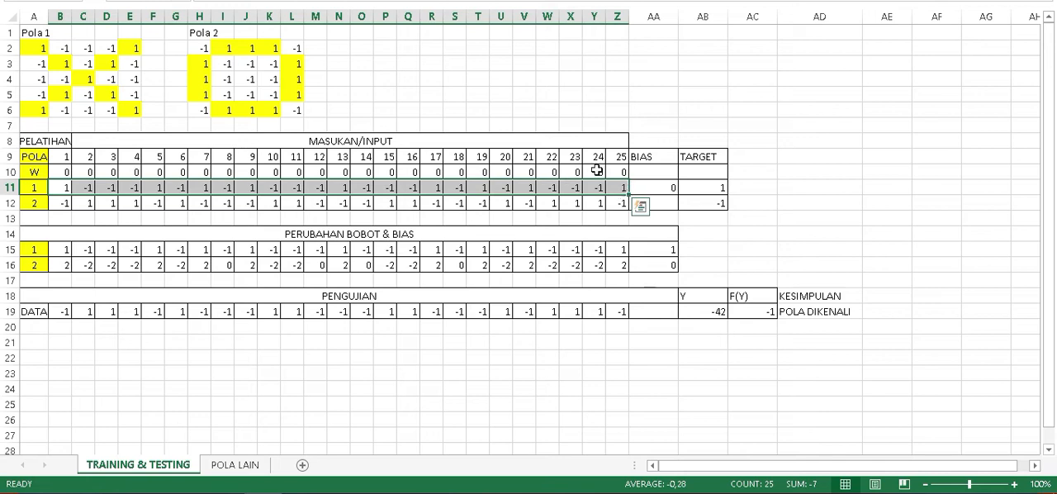
pyautogui.hotkey('ctrl', 'c')
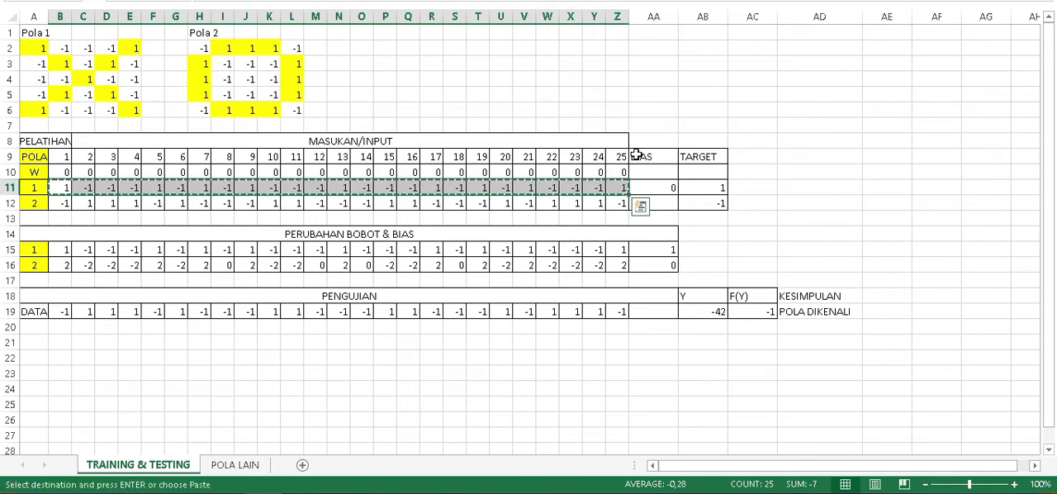
pyautogui.moveTo(63, 312); pyautogui.dragTo(620, 321)
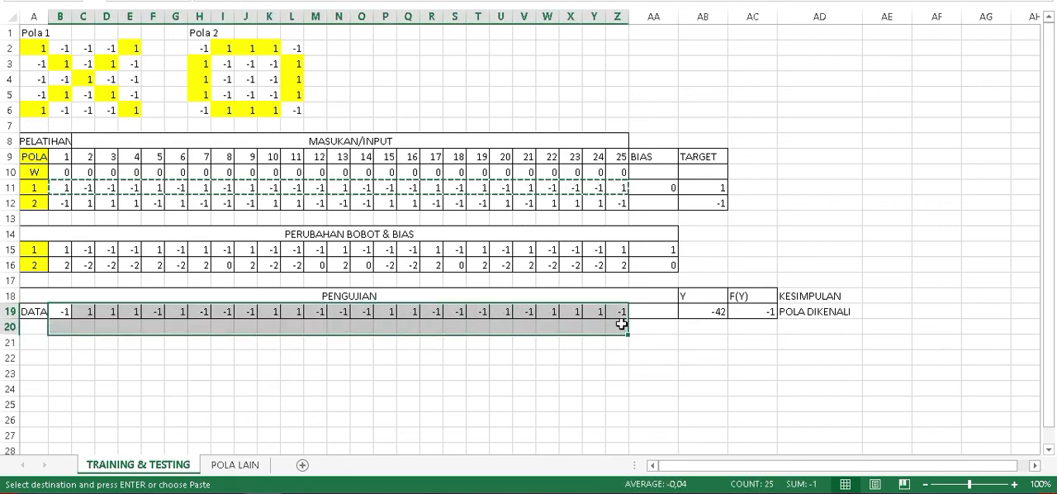
pyautogui.rightClick(618, 313)
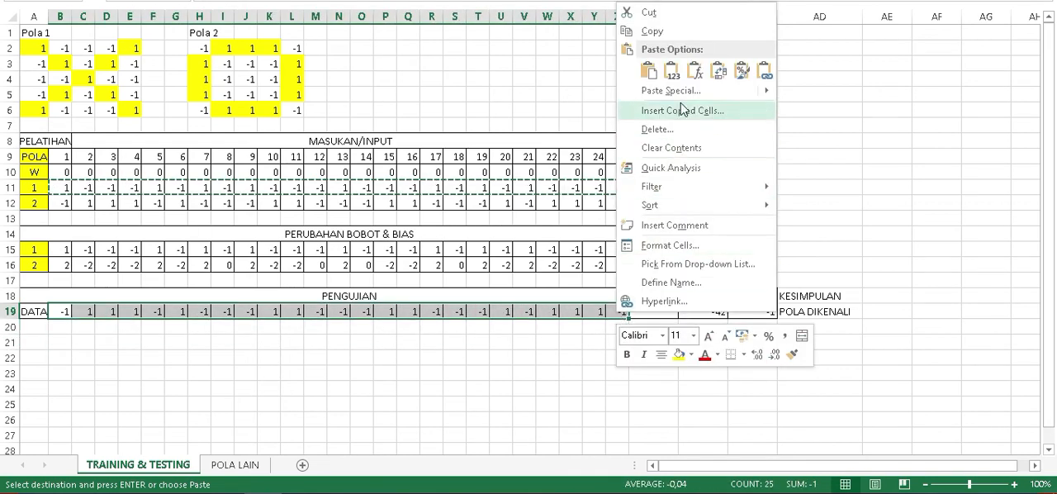
pyautogui.click(671, 70)
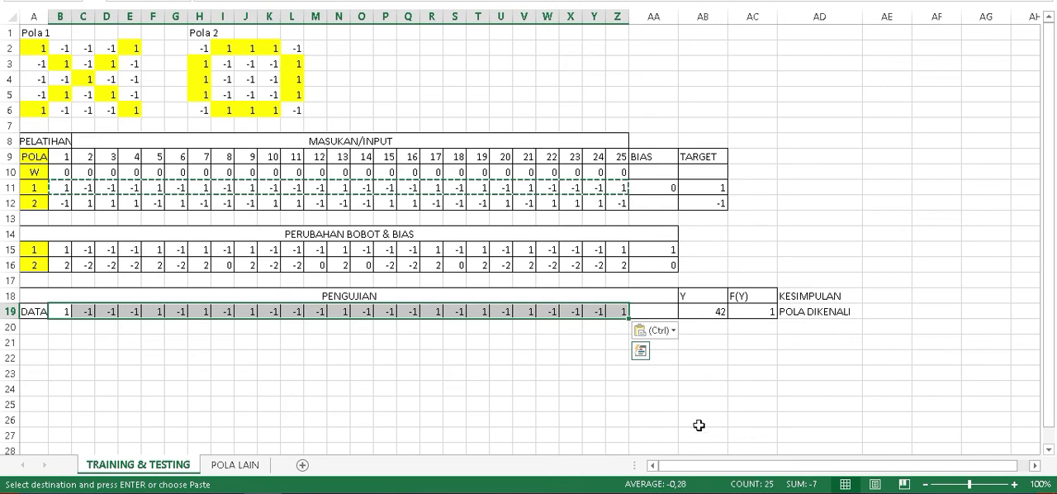
# Check pattern 1's Y and F(Y) results against the bipolar threshold function in the Snipping Tool capture and the KESIMPULAN entry.
pyautogui.click(700, 310)
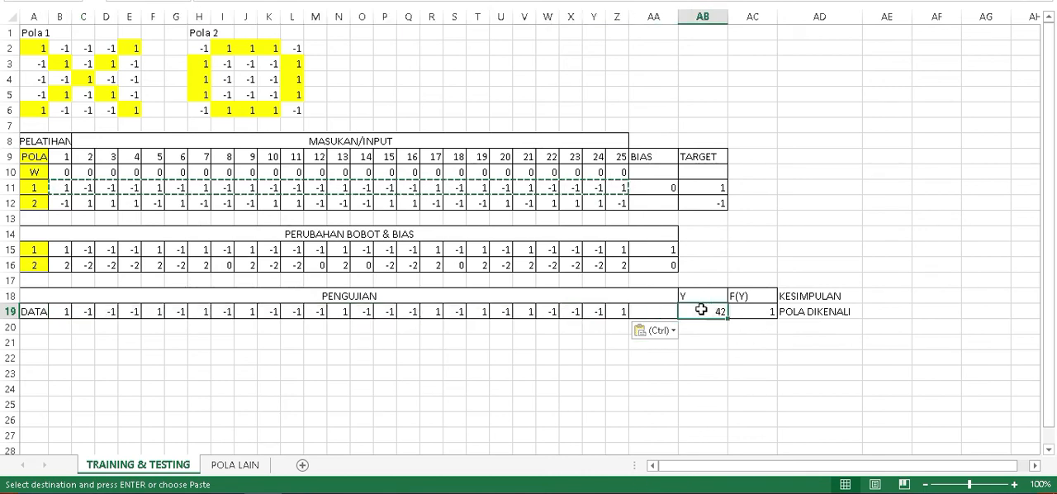
pyautogui.click(754, 312)
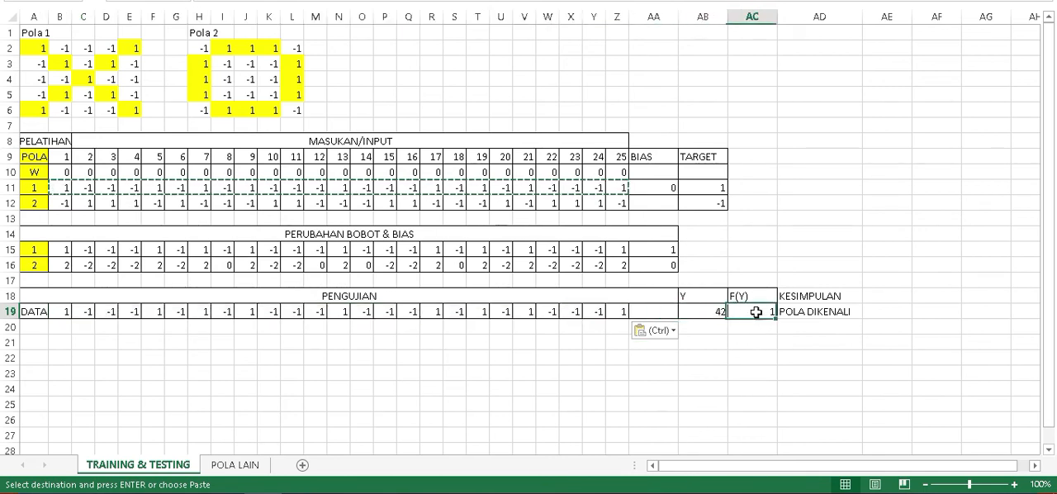
pyautogui.click(340, 493)
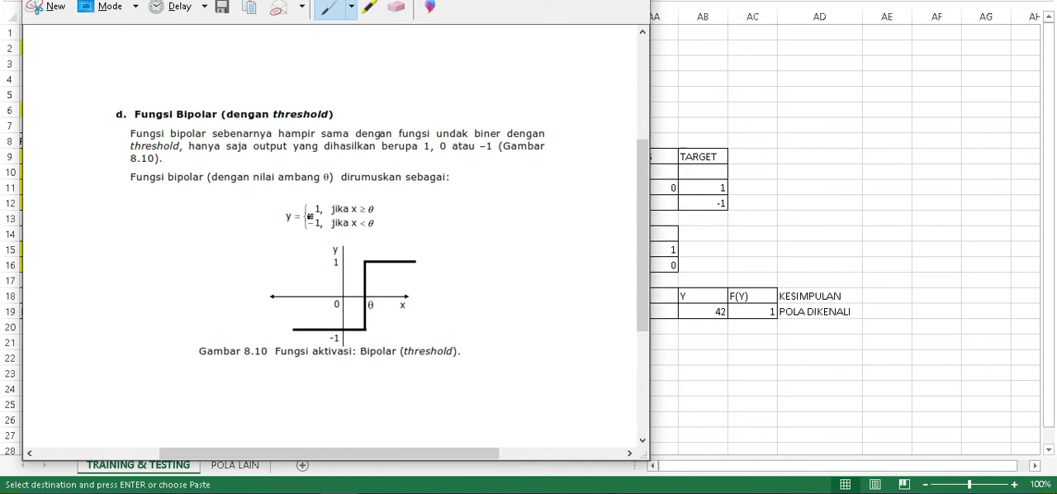
pyautogui.hotkey('alt', 'Tab')
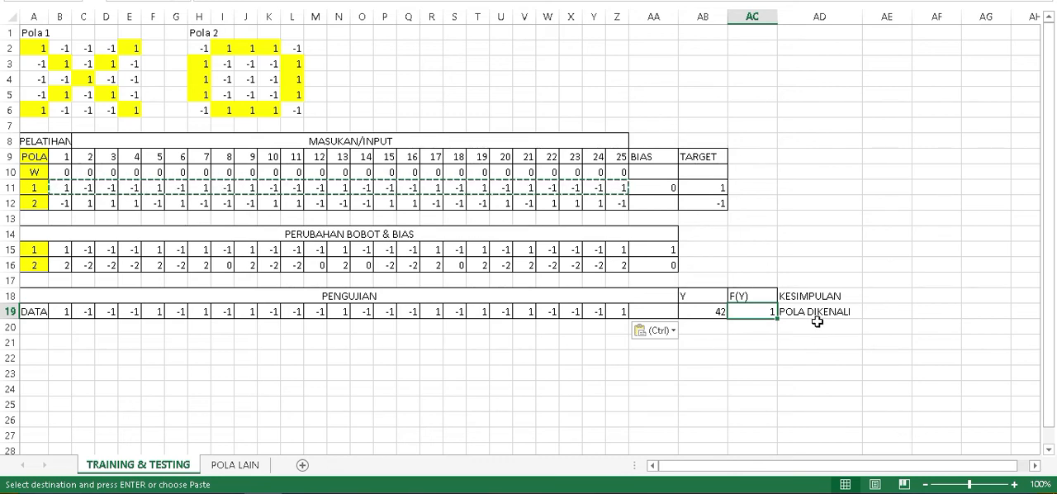
pyautogui.click(816, 315)
pyautogui.click(792, 248)
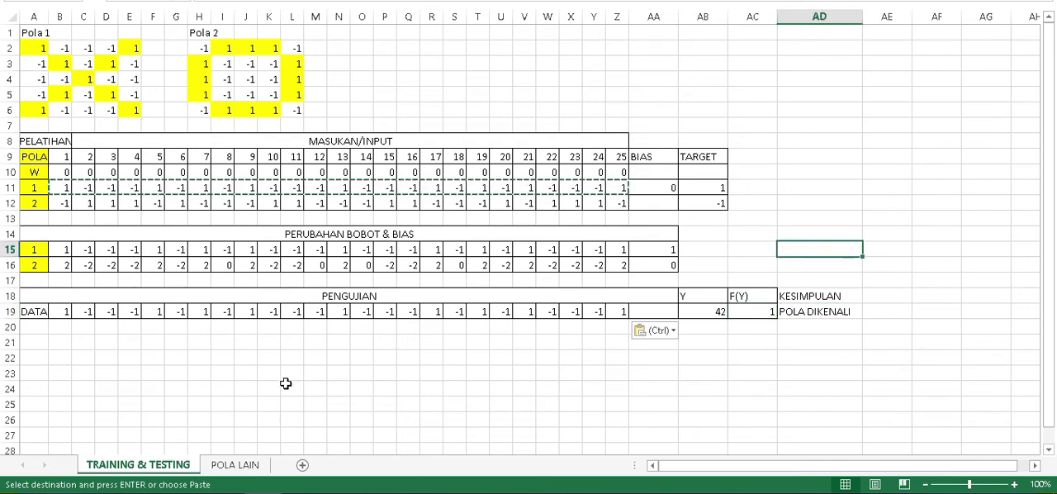
pyautogui.click(285, 383)
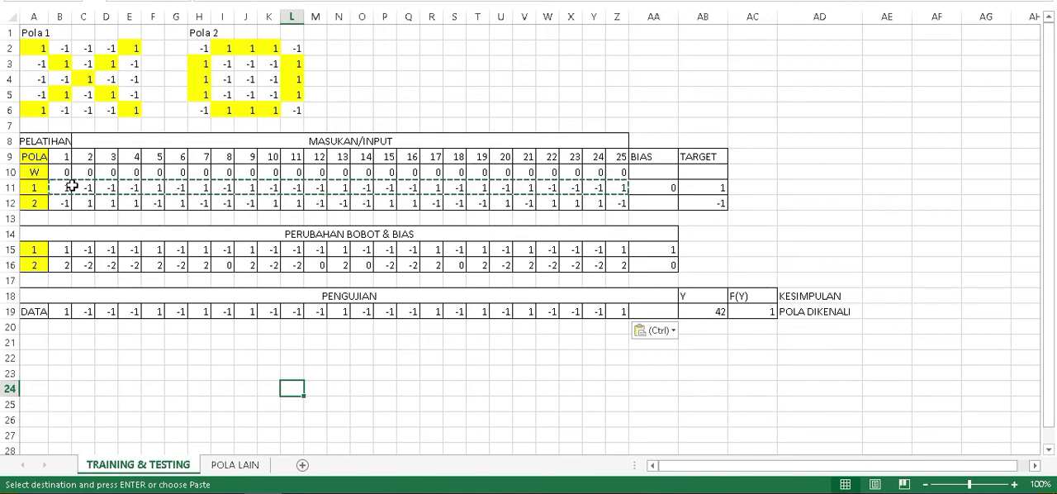
# Examine the training inputs B11:Z12 on the POLA LAIN sheet and return to TRAINING & TESTING for comparison.
pyautogui.click(245, 471)
pyautogui.click(458, 417)
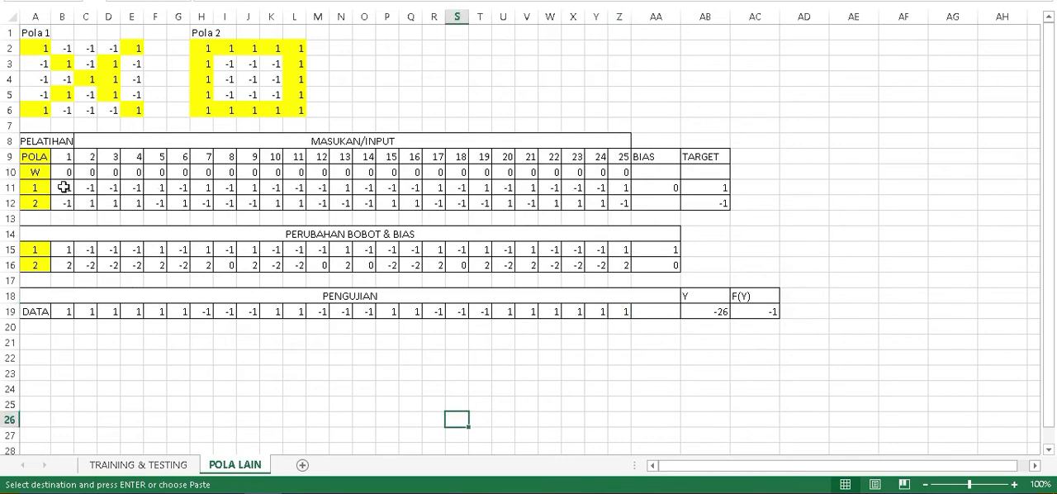
pyautogui.moveTo(63, 188); pyautogui.dragTo(628, 203)
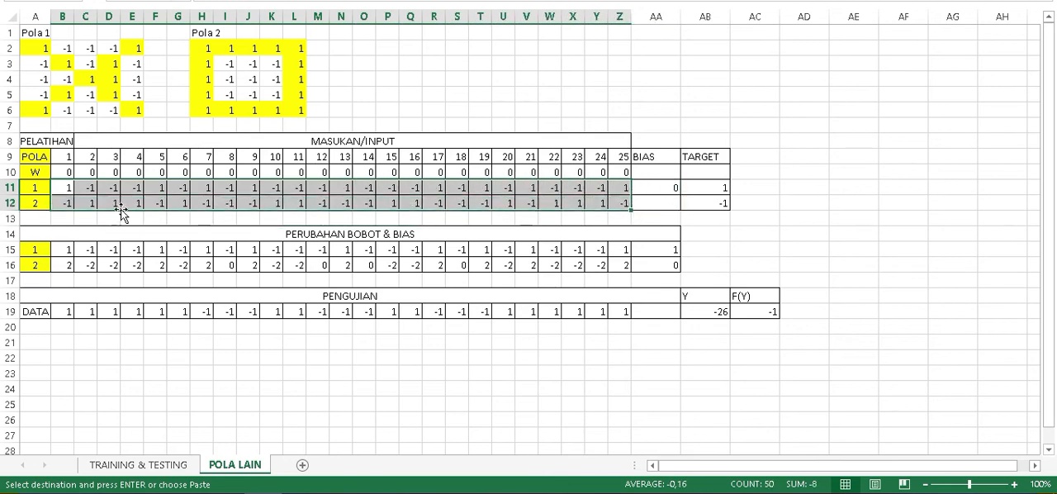
pyautogui.click(124, 464)
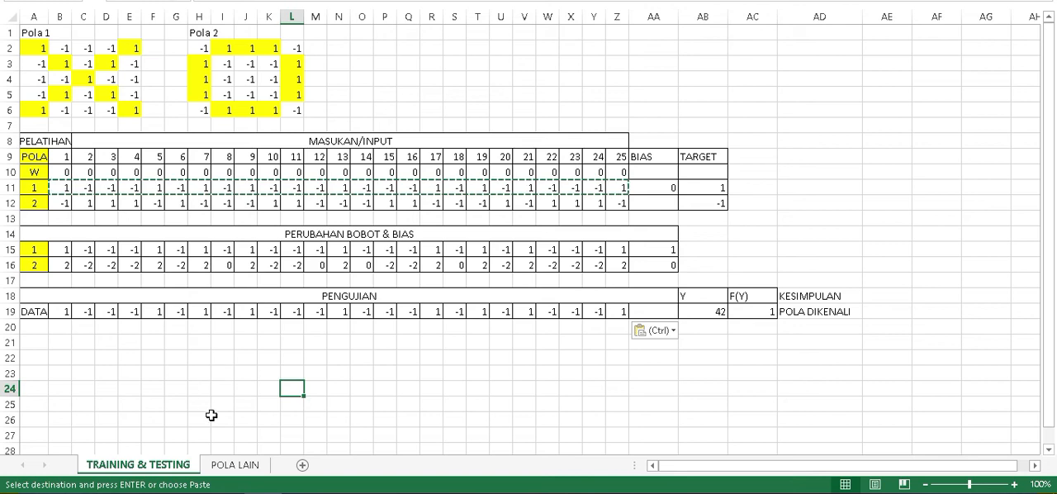
# Examine the altered pattern cells D4 and H2 on POLA LAIN, and compare them with the patterns on TRAINING & TESTING.
pyautogui.click(236, 466)
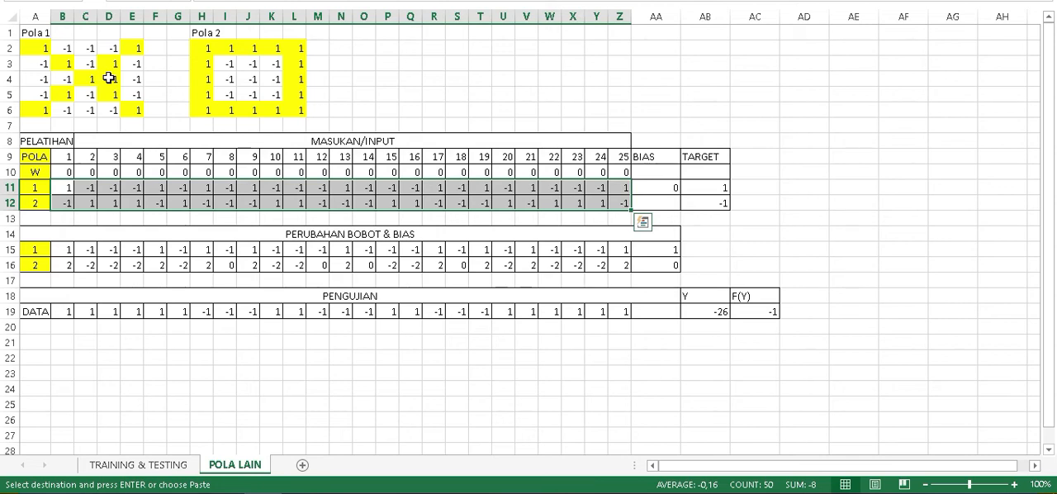
pyautogui.click(109, 77)
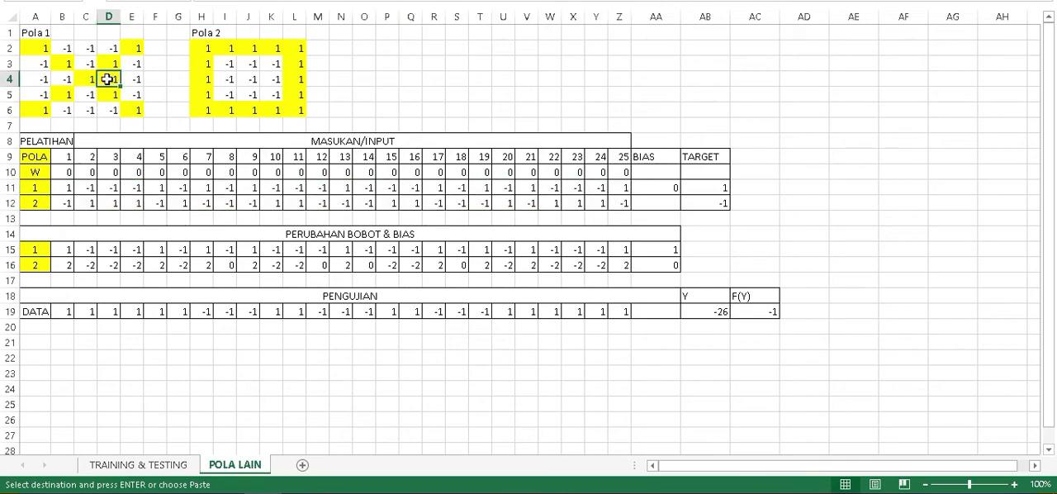
pyautogui.click(202, 47)
pyautogui.click(138, 464)
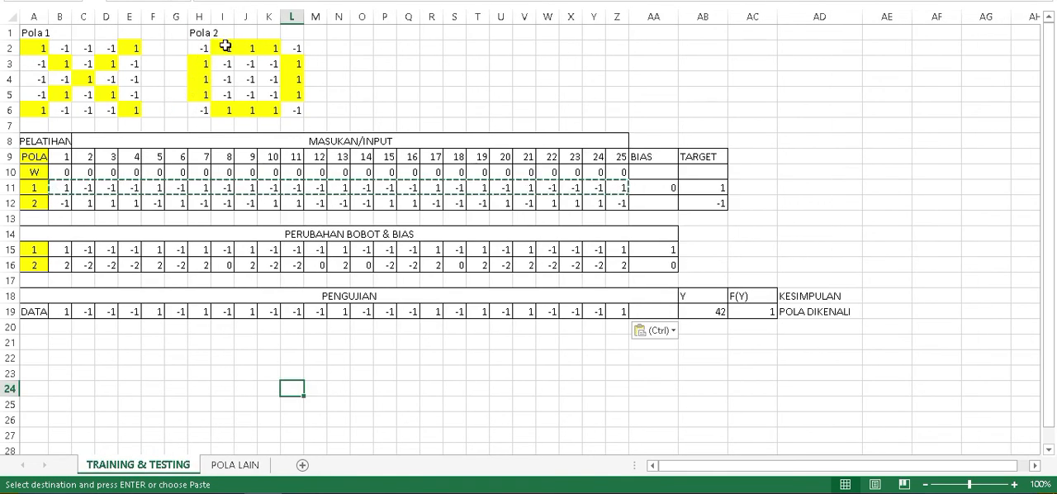
# Examine the PENGUJIAN data row B19:Z19 and its Y and F(Y) results on POLA LAIN, comparing them with TRAINING & TESTING.
pyautogui.click(234, 464)
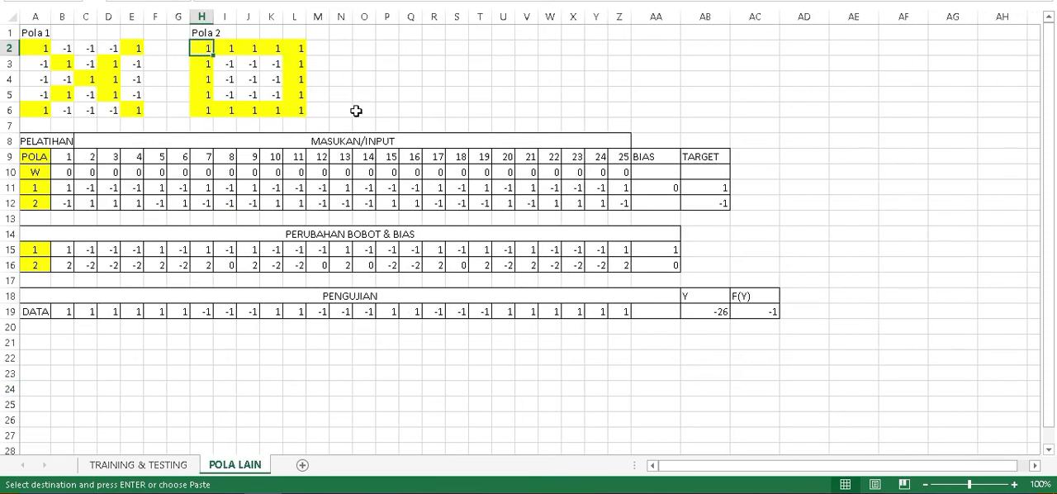
pyautogui.click(61, 311)
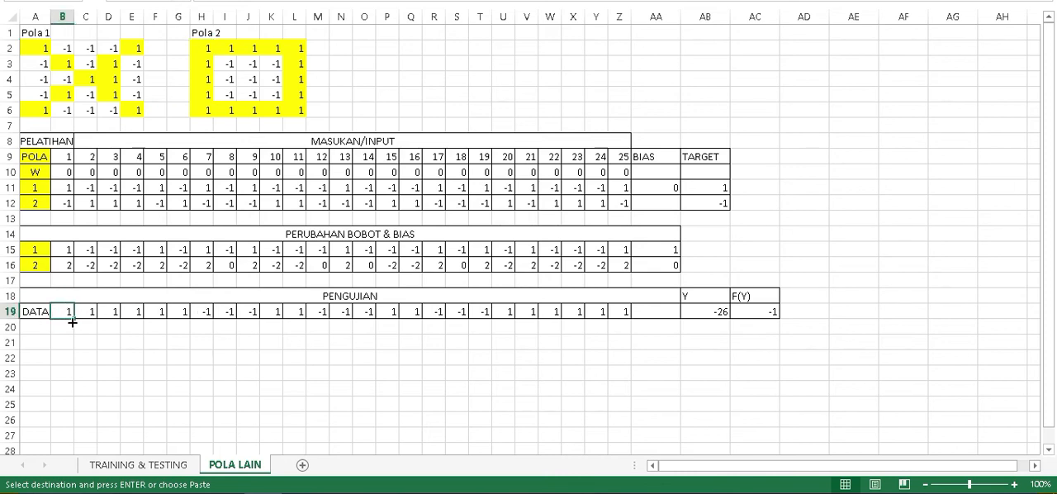
pyautogui.moveTo(63, 311); pyautogui.dragTo(623, 310)
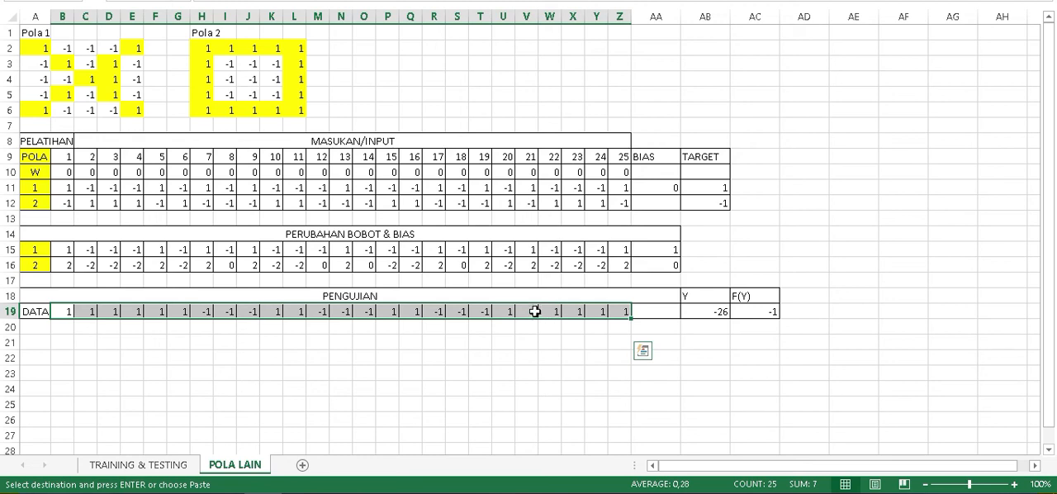
pyautogui.click(505, 310)
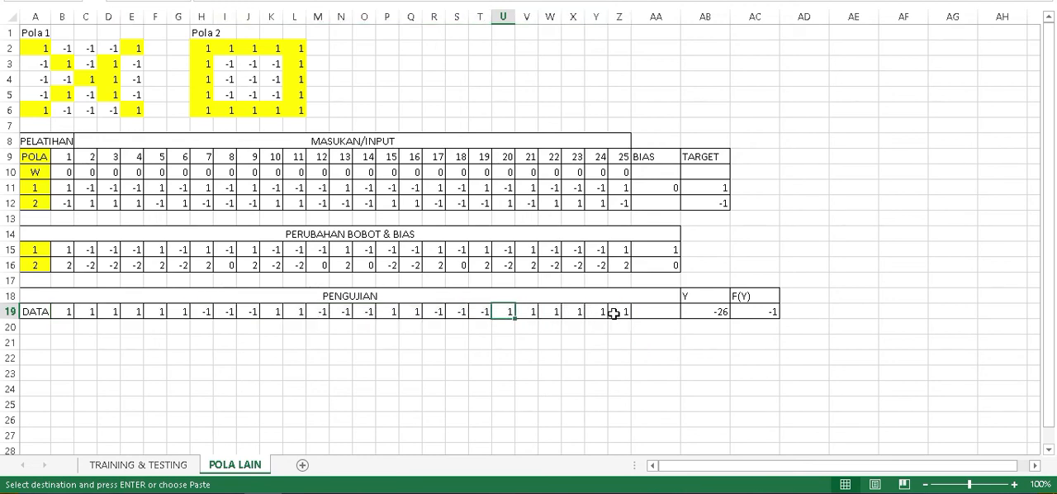
pyautogui.hotkey('ctrl', 'Right')
pyautogui.click(525, 312)
pyautogui.click(614, 317)
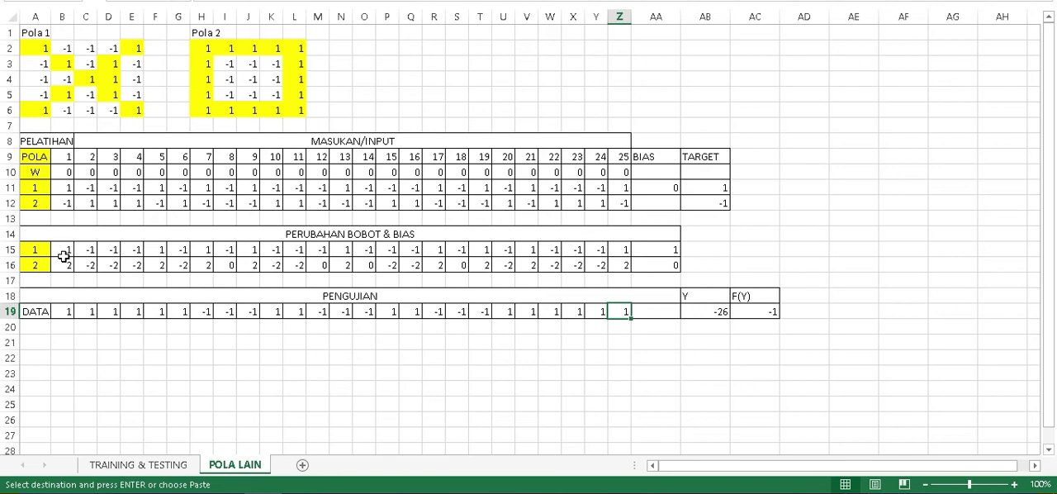
pyautogui.click(126, 466)
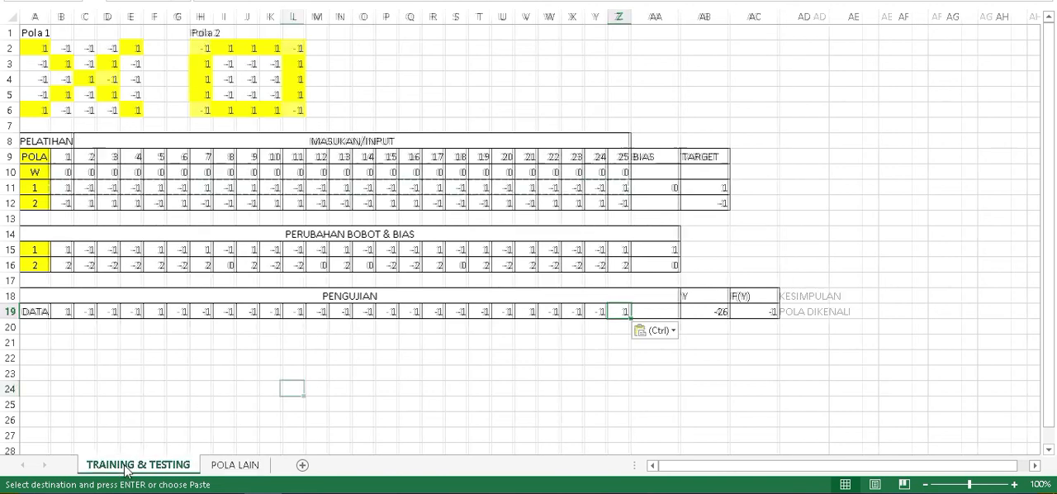
pyautogui.click(236, 469)
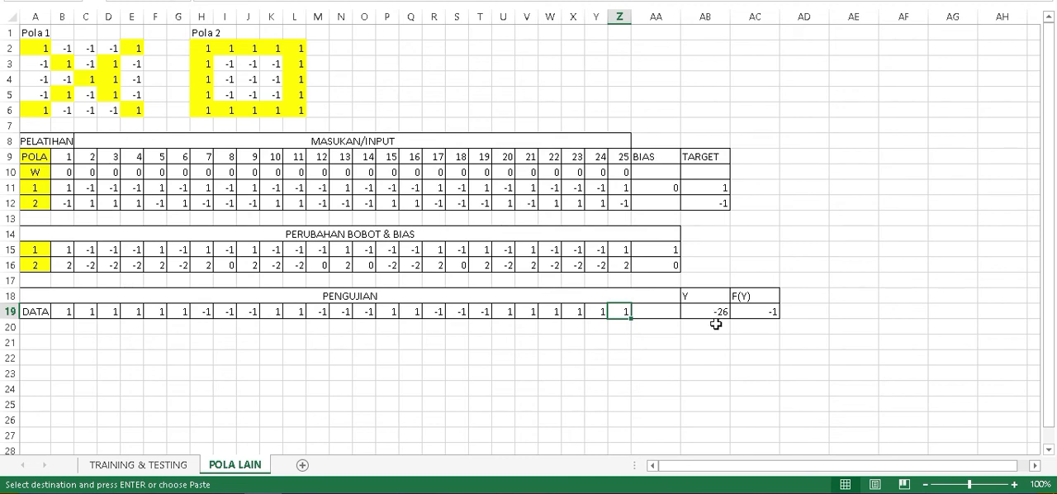
pyautogui.click(67, 312)
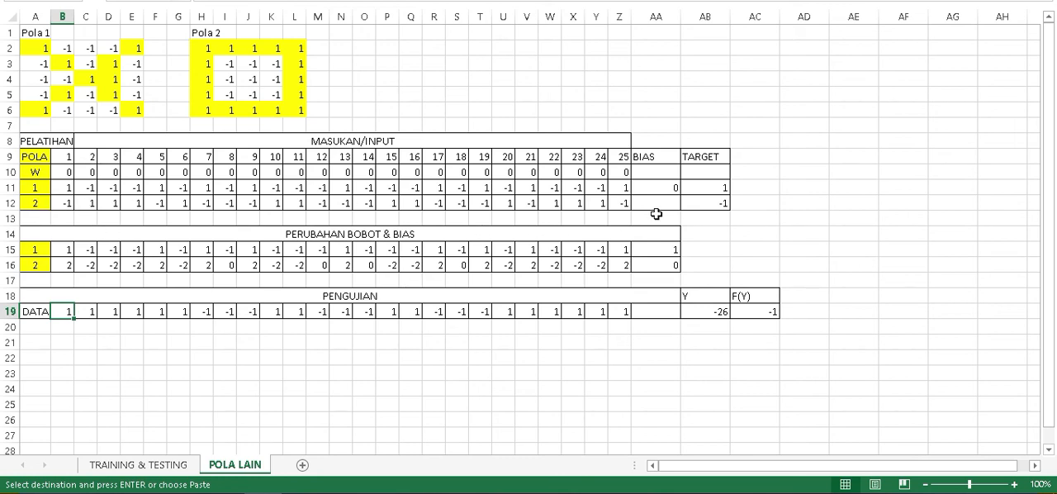
# On TRAINING & TESTING, copy pattern 2's training inputs B12:Z12 as values into the PENGUJIAN data row B19:Z19.
pyautogui.click(138, 464)
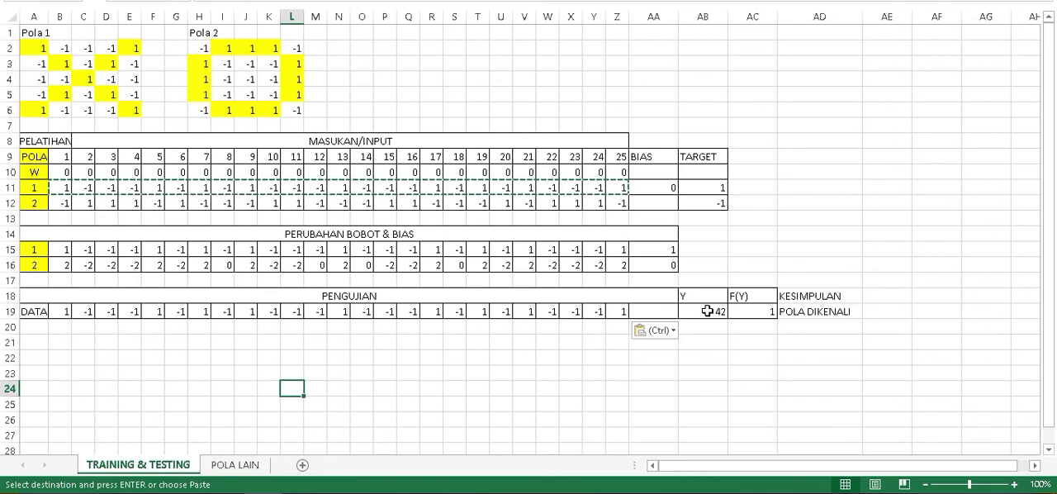
pyautogui.moveTo(52, 205)
pyautogui.mouseDown()
pyautogui.moveTo(317, 229)
pyautogui.moveTo(615, 202)
pyautogui.mouseUp()
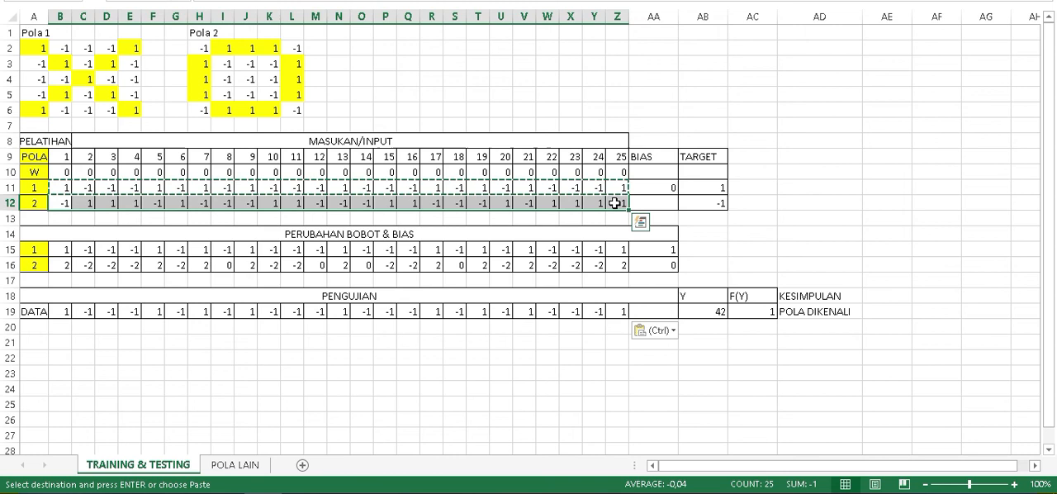
pyautogui.hotkey('ctrl', 'c')
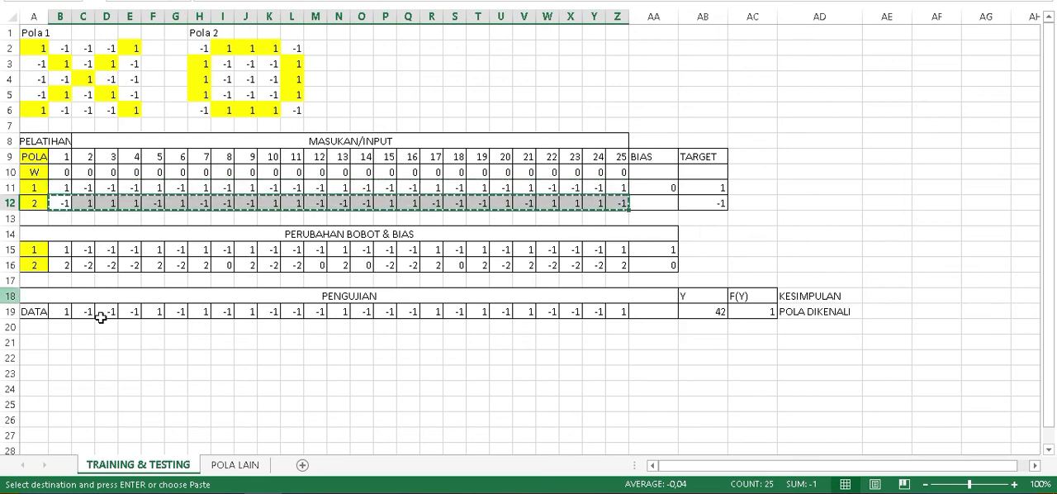
pyautogui.click(63, 312)
pyautogui.rightClick(65, 319)
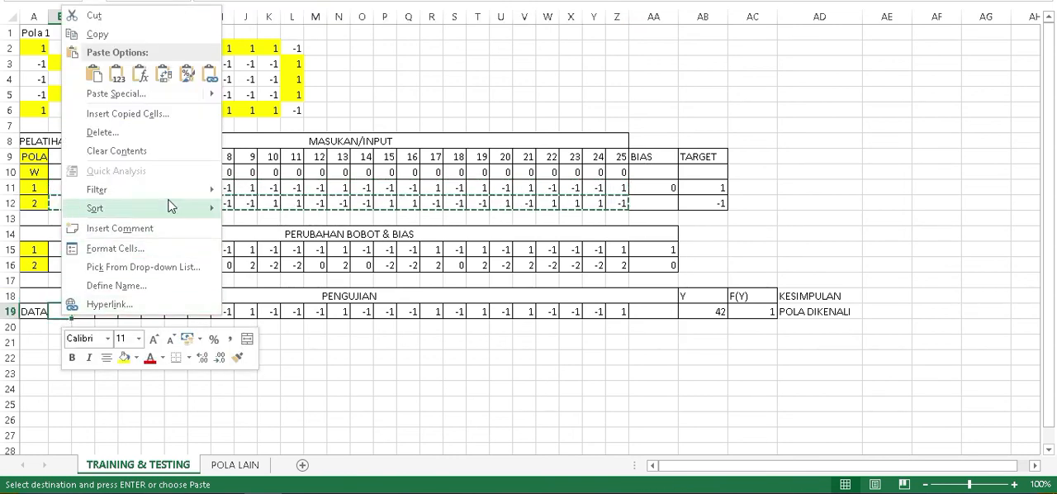
pyautogui.click(116, 74)
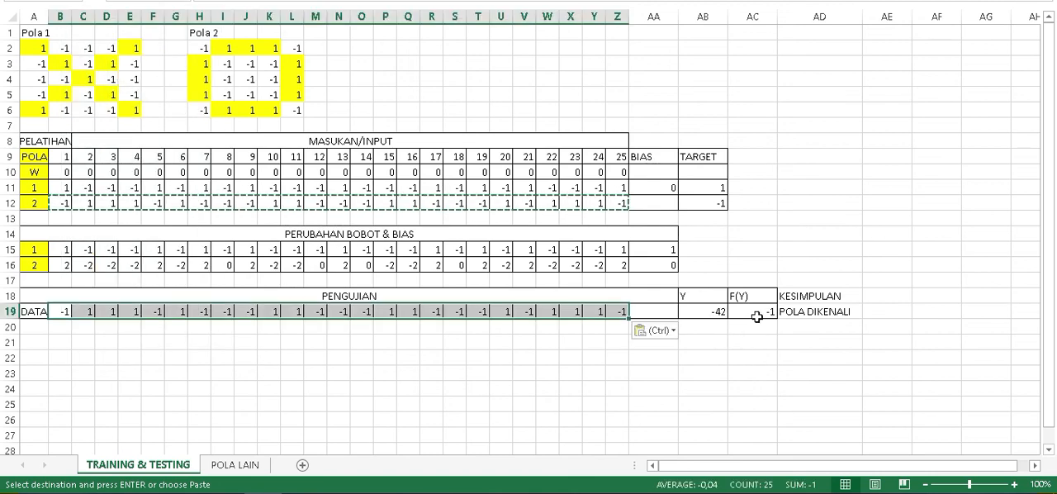
# Compare pattern 2's target AB12 and the row 19 test results on POLA LAIN with TRAINING & TESTING, ending on cell B21 there.
pyautogui.click(236, 464)
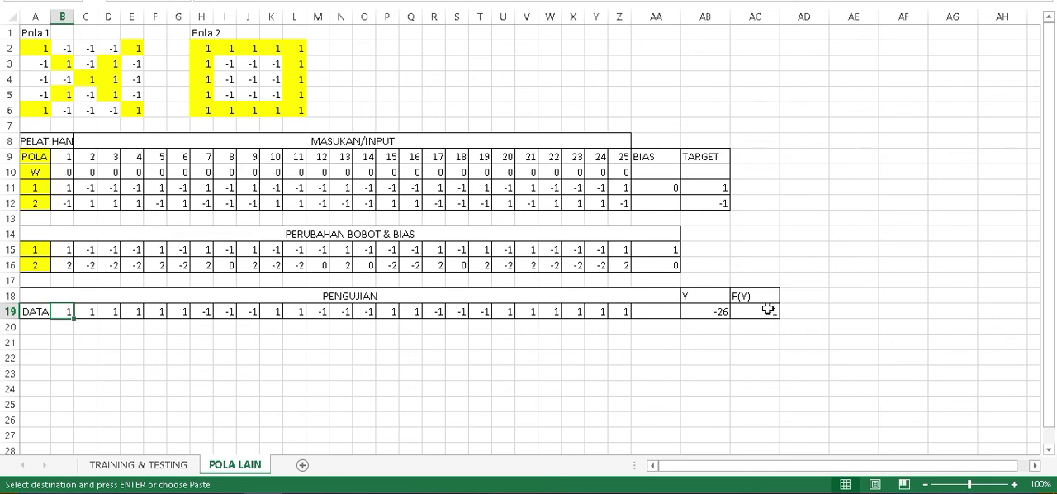
pyautogui.click(699, 199)
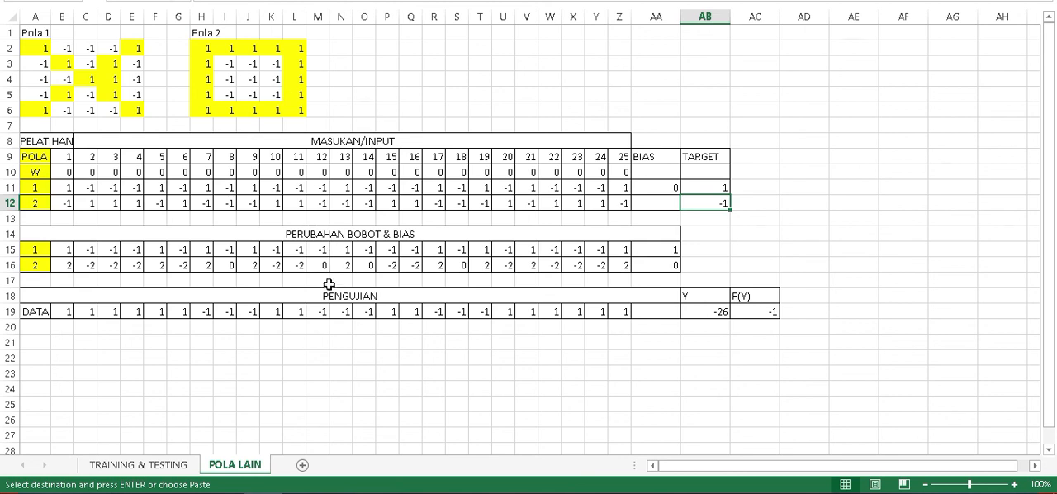
pyautogui.click(838, 307)
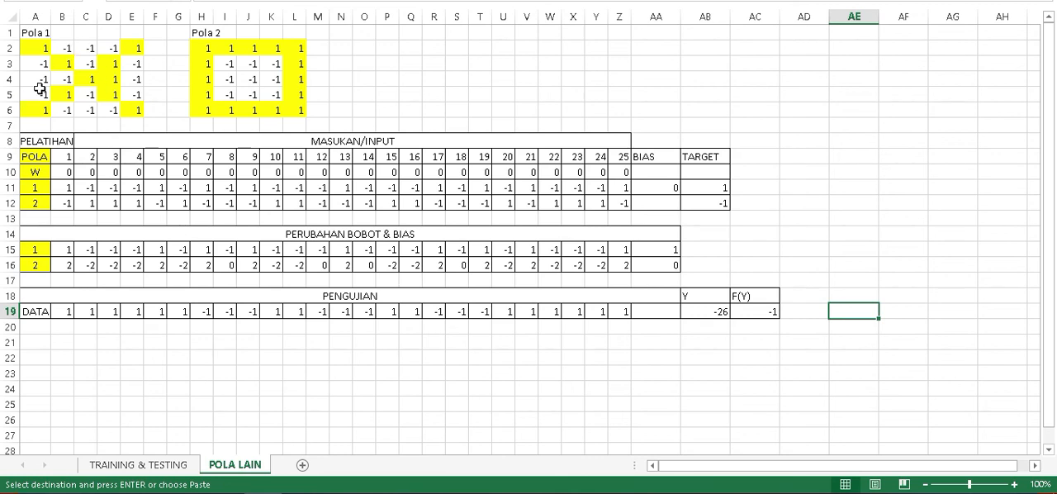
pyautogui.click(165, 464)
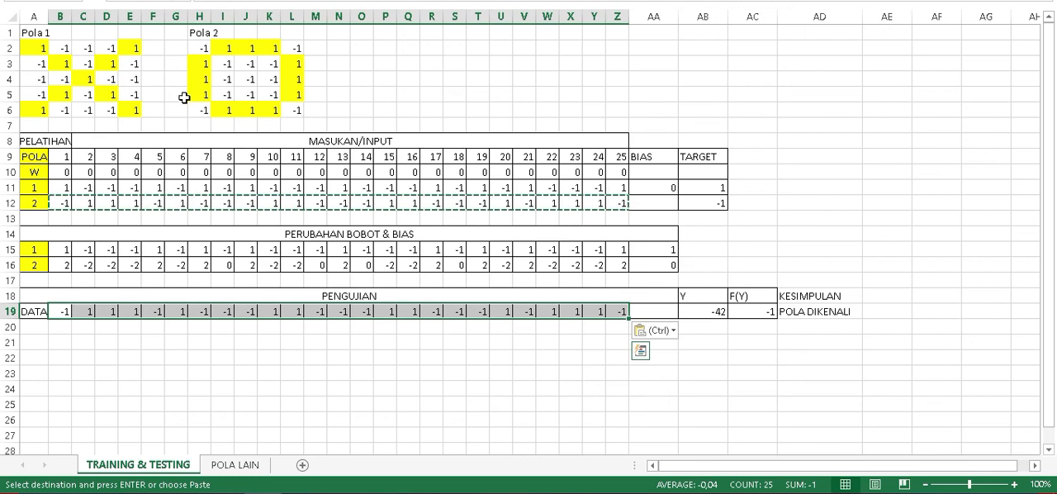
pyautogui.click(235, 464)
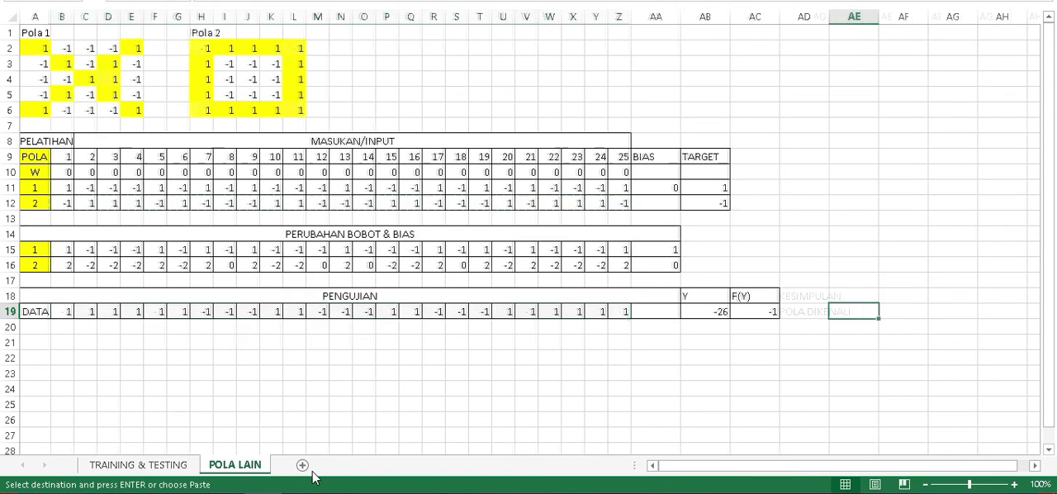
pyautogui.click(818, 310)
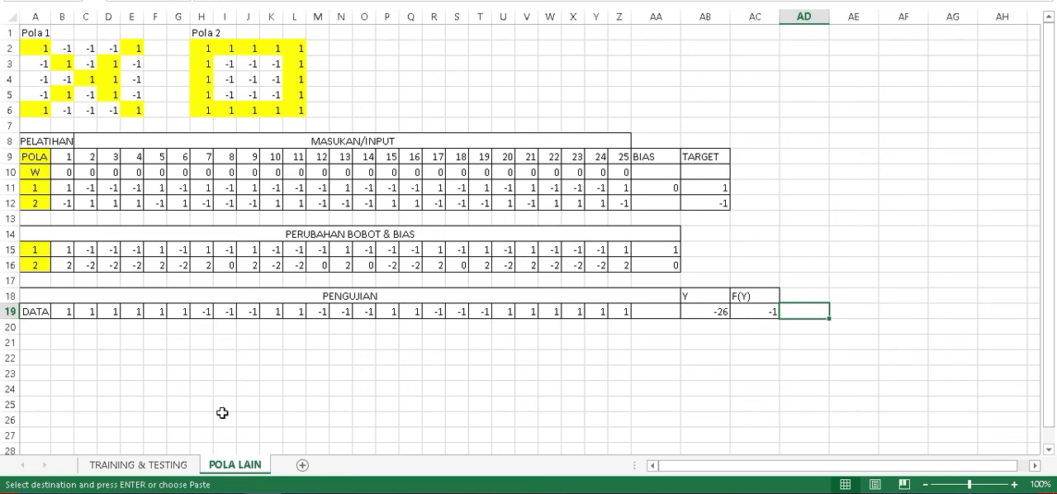
pyautogui.click(154, 464)
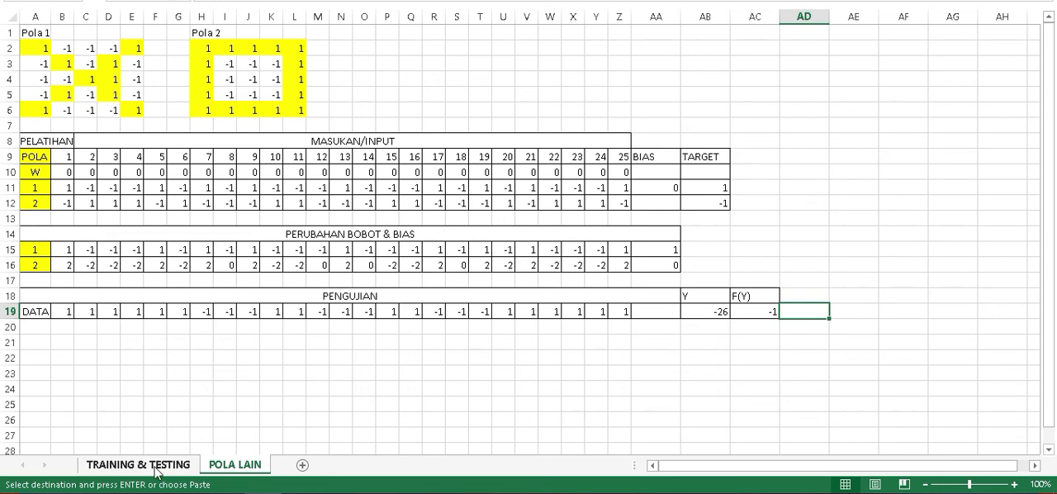
pyautogui.hotkey('ctrl', 'v')
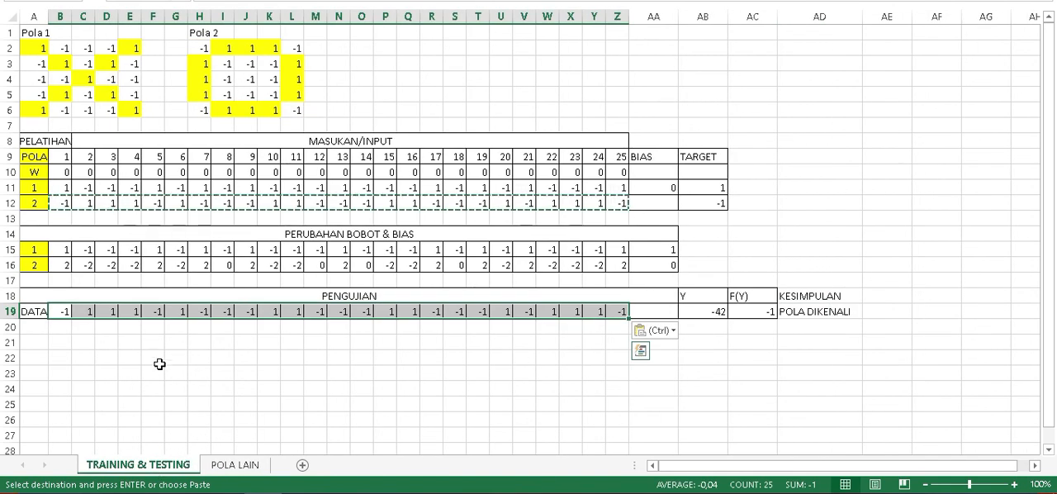
pyautogui.click(66, 330)
pyautogui.click(64, 345)
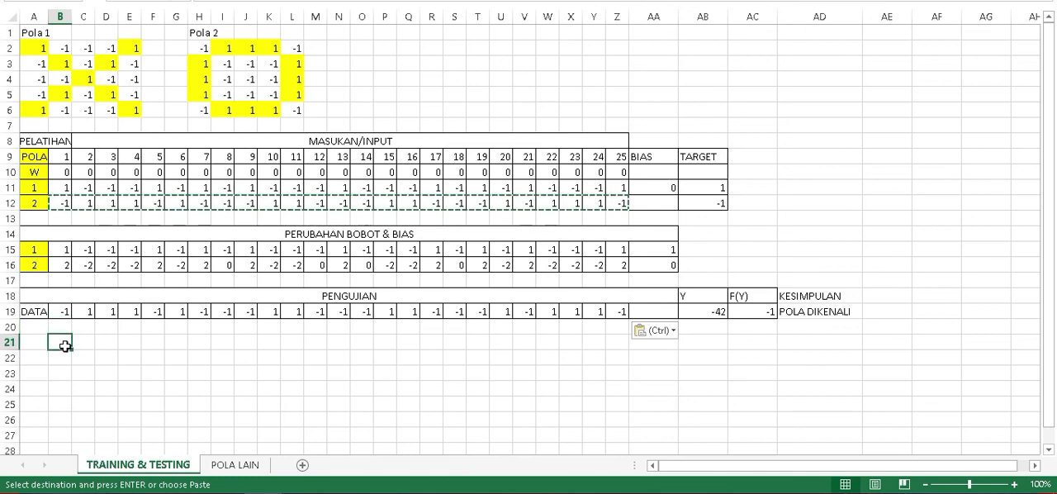